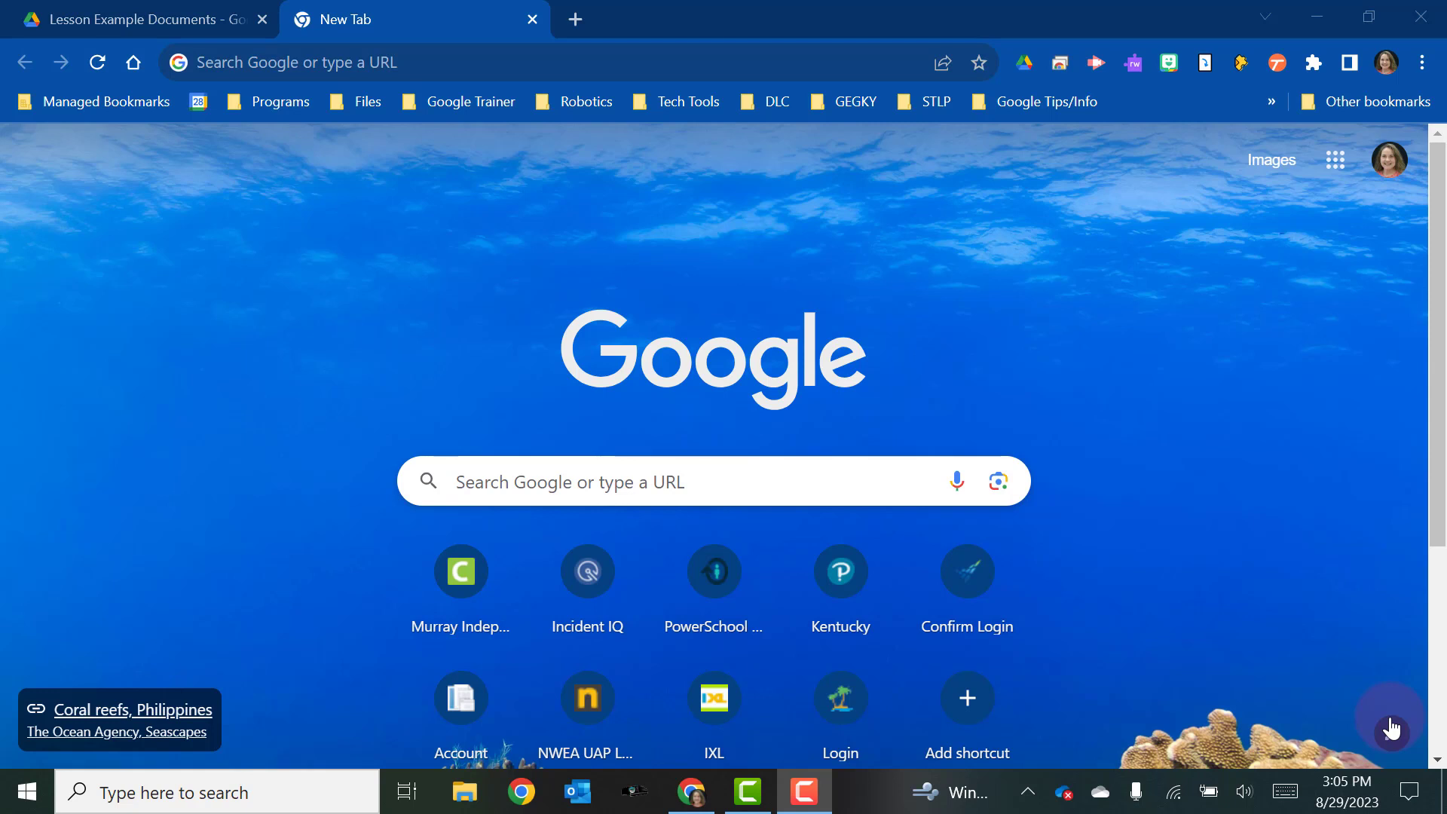
Open the nine-dot Google apps grid at the top right of the new tab page
{"action": "left_click", "coordinate": [1336, 160]}
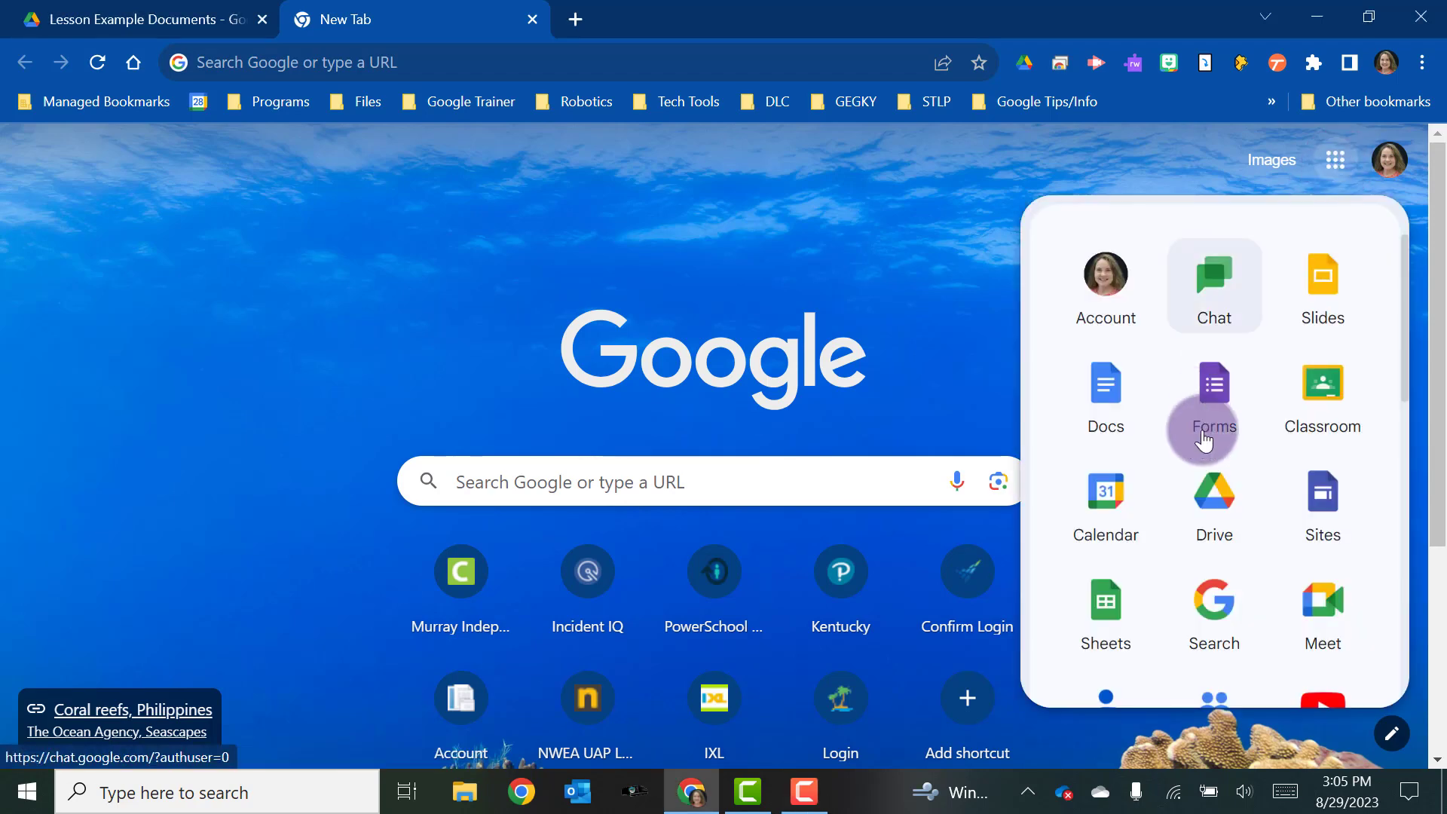
{"action": "scroll", "coordinate": [1200, 450], "scroll_direction": "down", "scroll_amount": 5}
Launch Google Maps on the Murray area and toggle Satellite imagery on and back to Map view
{"action": "left_click", "coordinate": [1115, 495]}
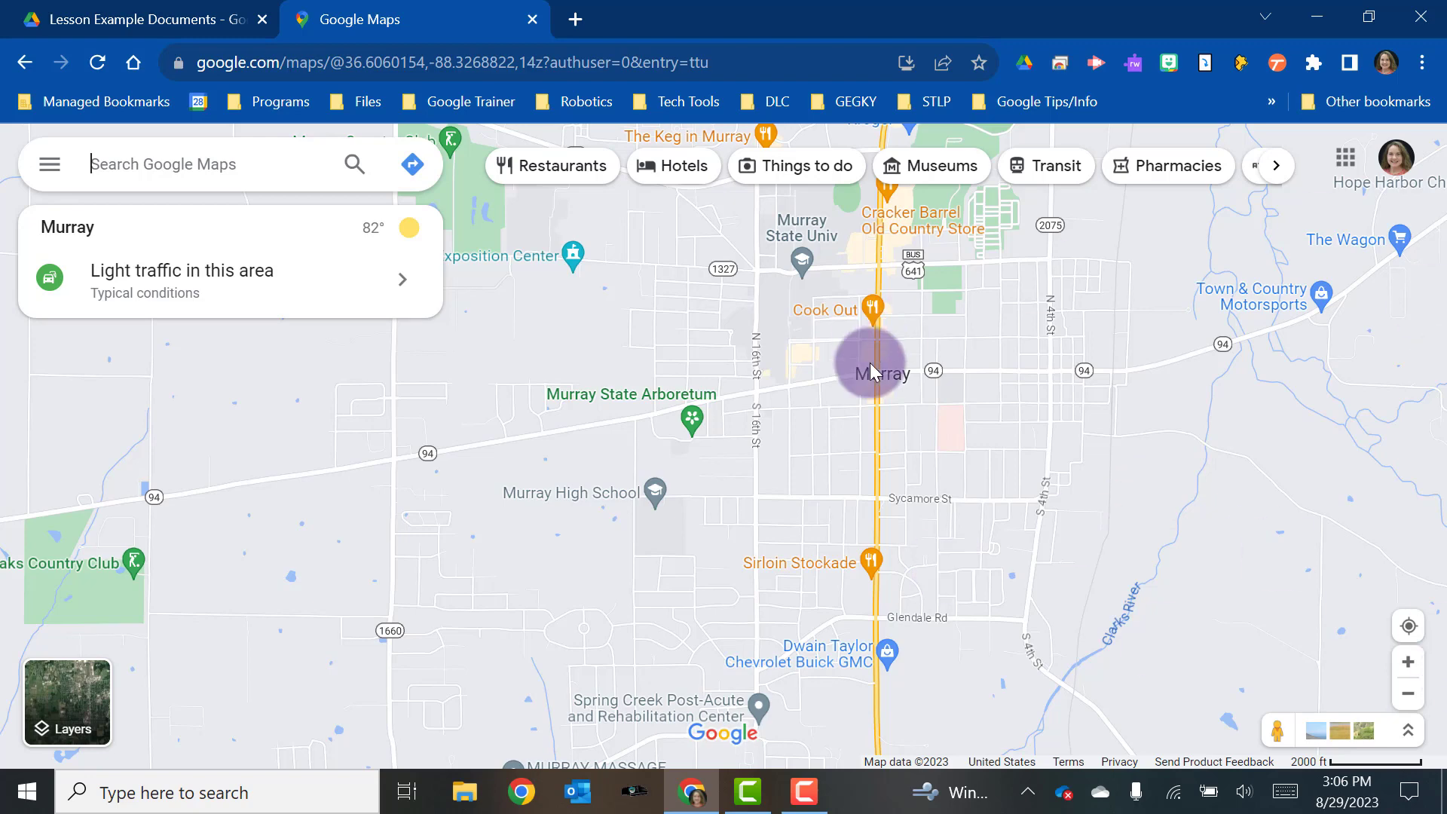
{"action": "left_click", "coordinate": [79, 740]}
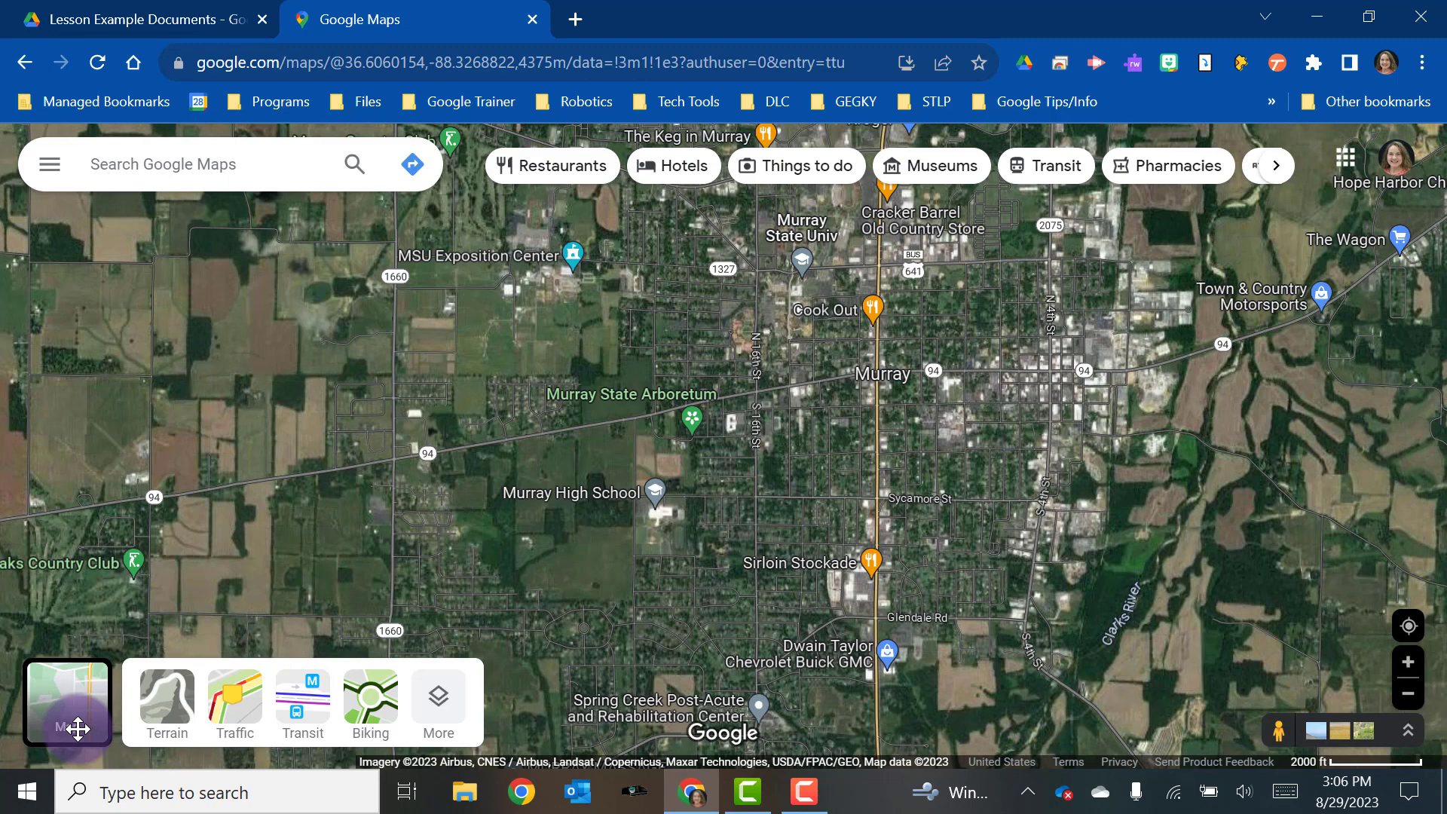
{"action": "left_click", "coordinate": [77, 729]}
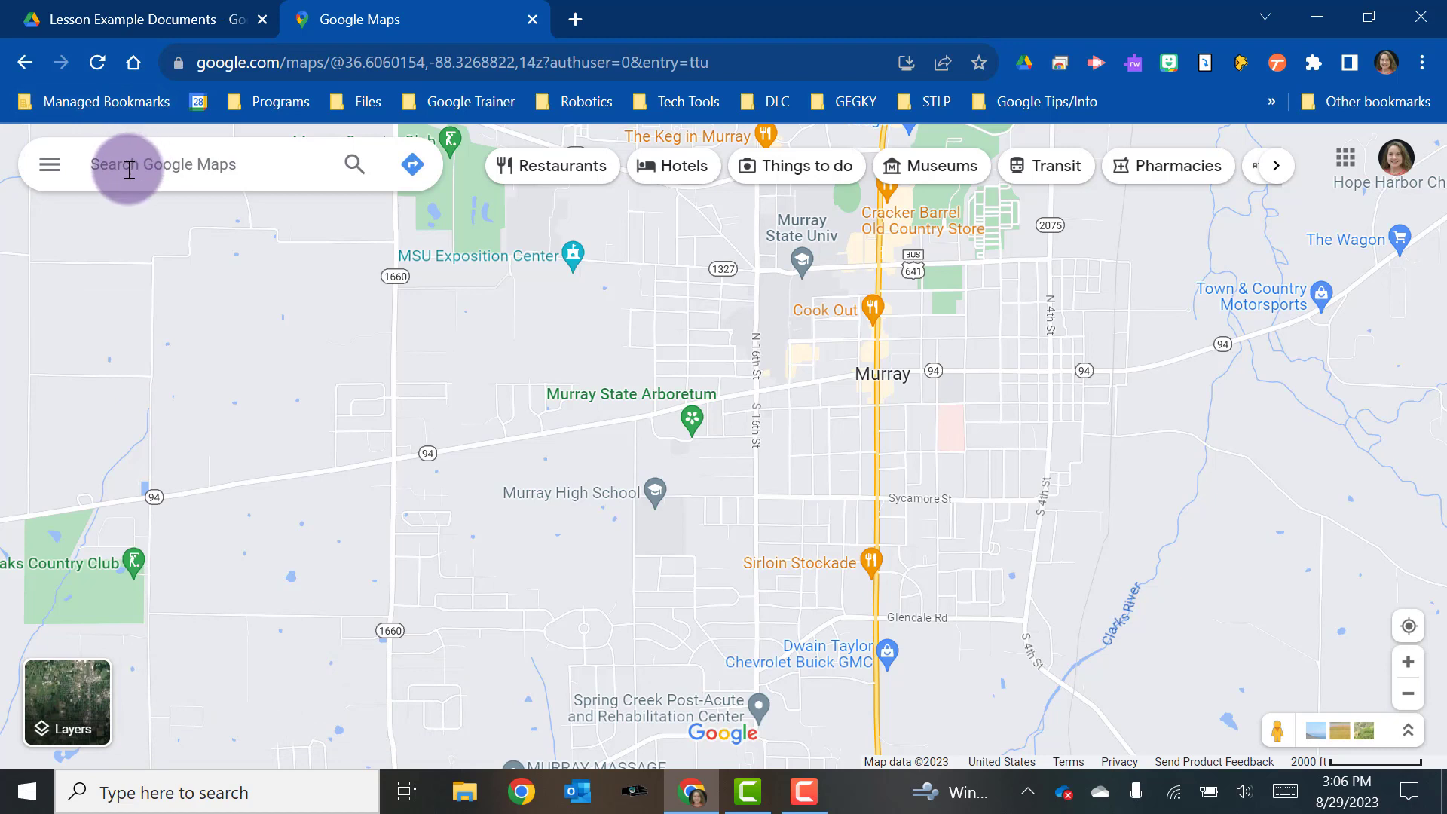
Search 'isla' to show Islamorada, FL details, then zoom the map in on the Florida Keys
{"action": "type", "text": "i"}
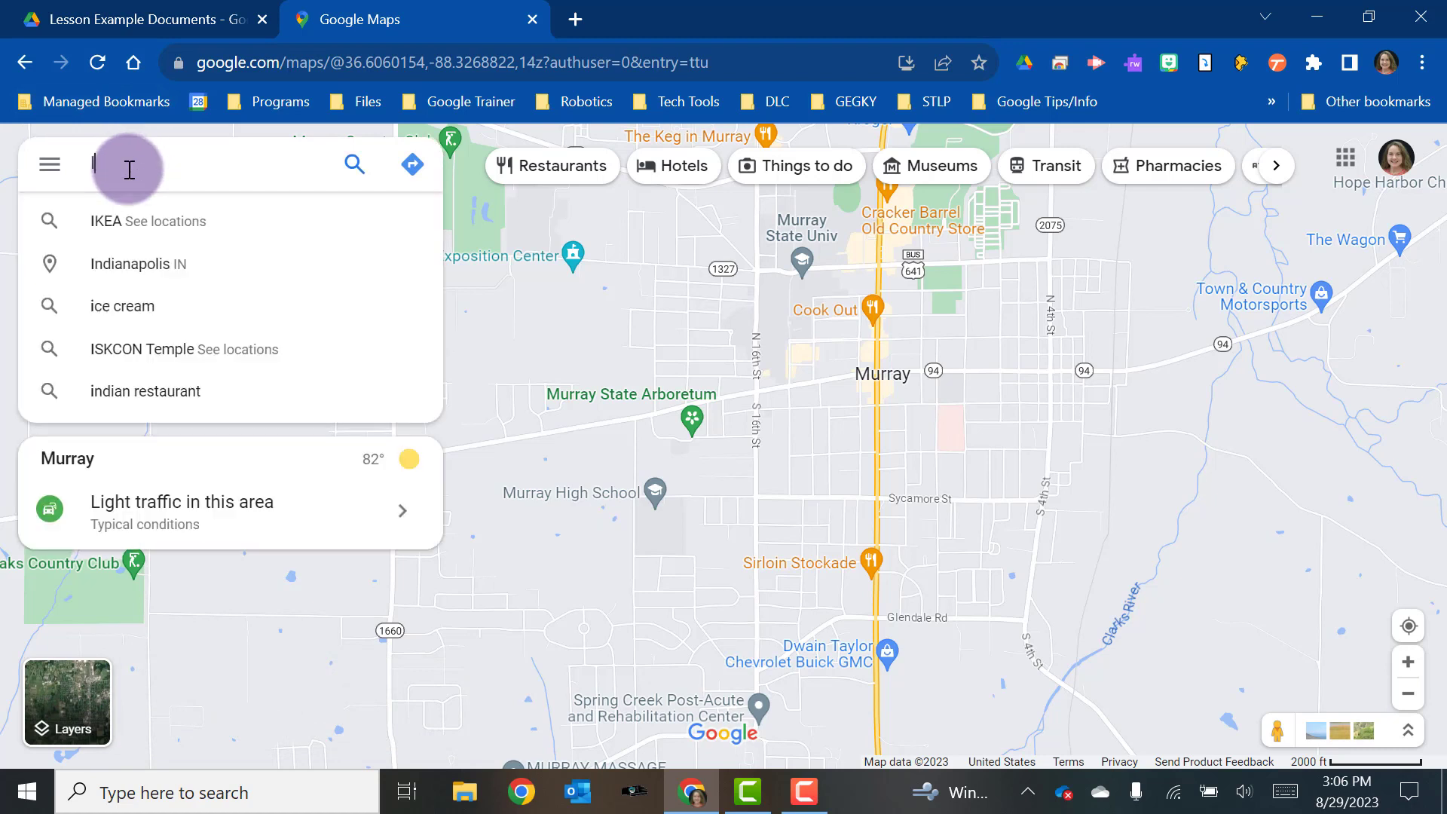
{"action": "type", "text": "sla"}
{"action": "left_click", "coordinate": [139, 280]}
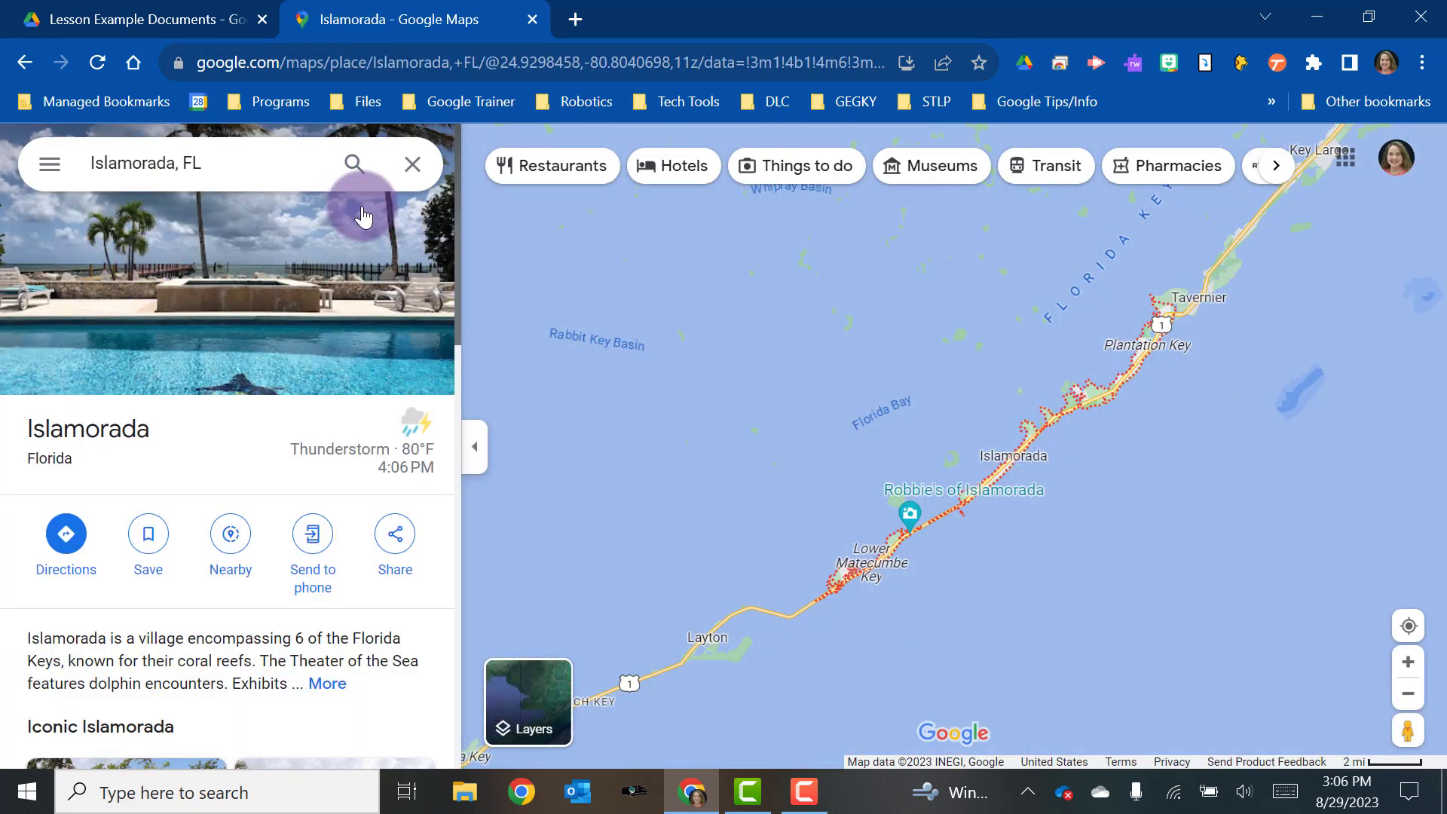
{"action": "scroll", "coordinate": [214, 384], "scroll_direction": "down", "scroll_amount": 8}
{"action": "scroll", "coordinate": [214, 384], "scroll_direction": "down", "scroll_amount": 7}
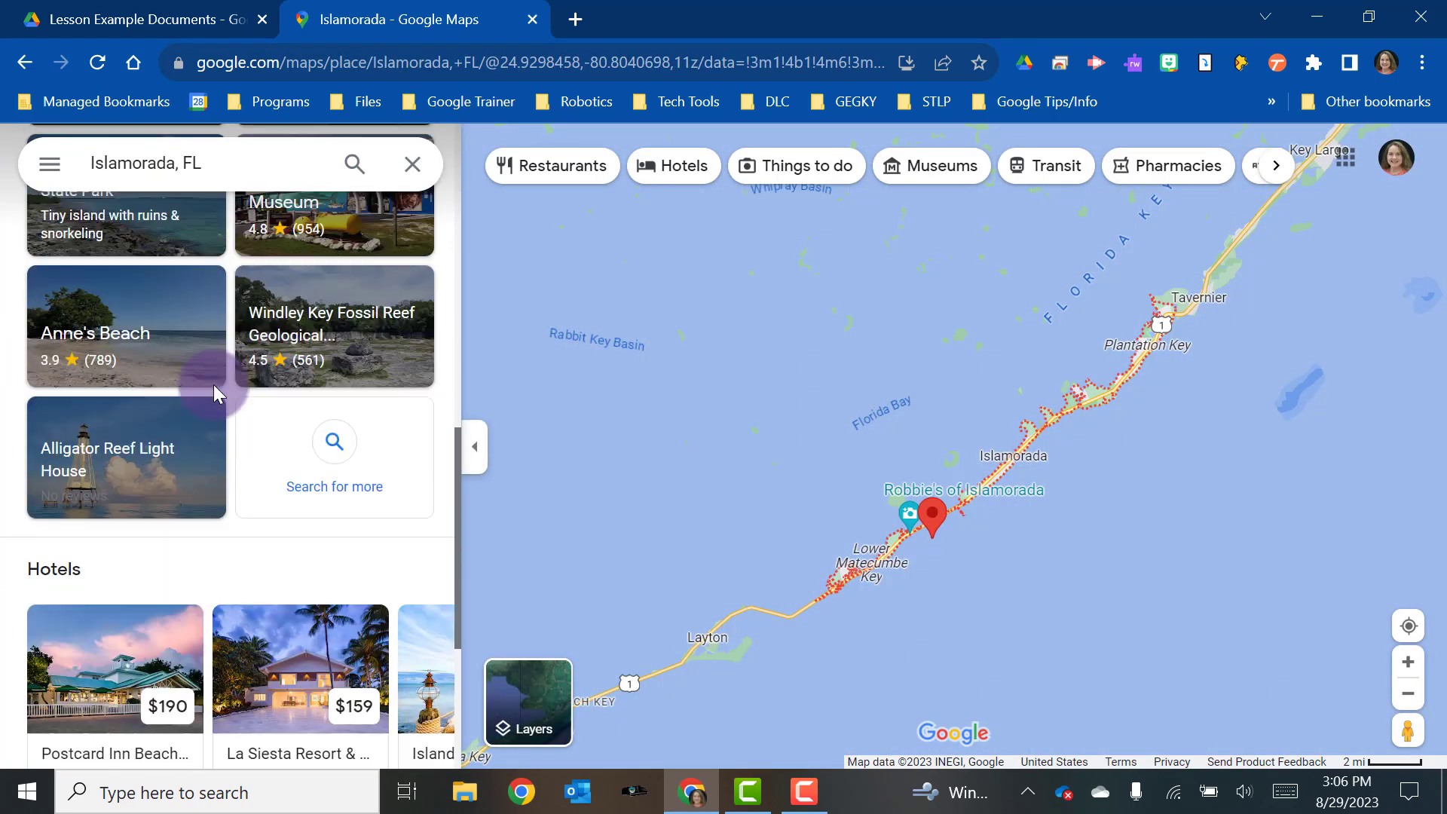
{"action": "scroll", "coordinate": [214, 384], "scroll_direction": "up", "scroll_amount": 7}
{"action": "scroll", "coordinate": [214, 385], "scroll_direction": "up", "scroll_amount": 8}
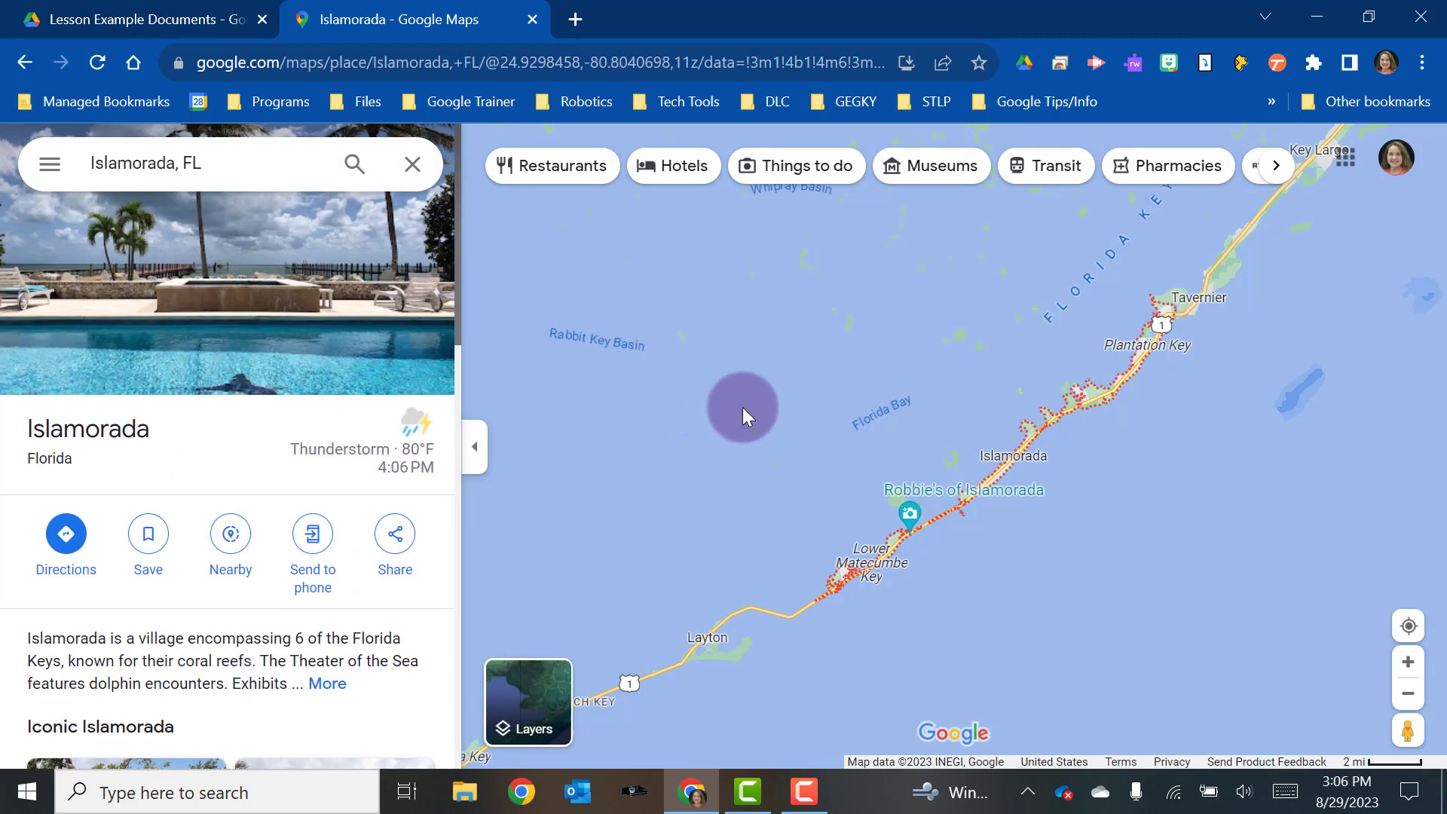
{"action": "scroll", "coordinate": [954, 500], "scroll_direction": "up", "scroll_amount": 2}
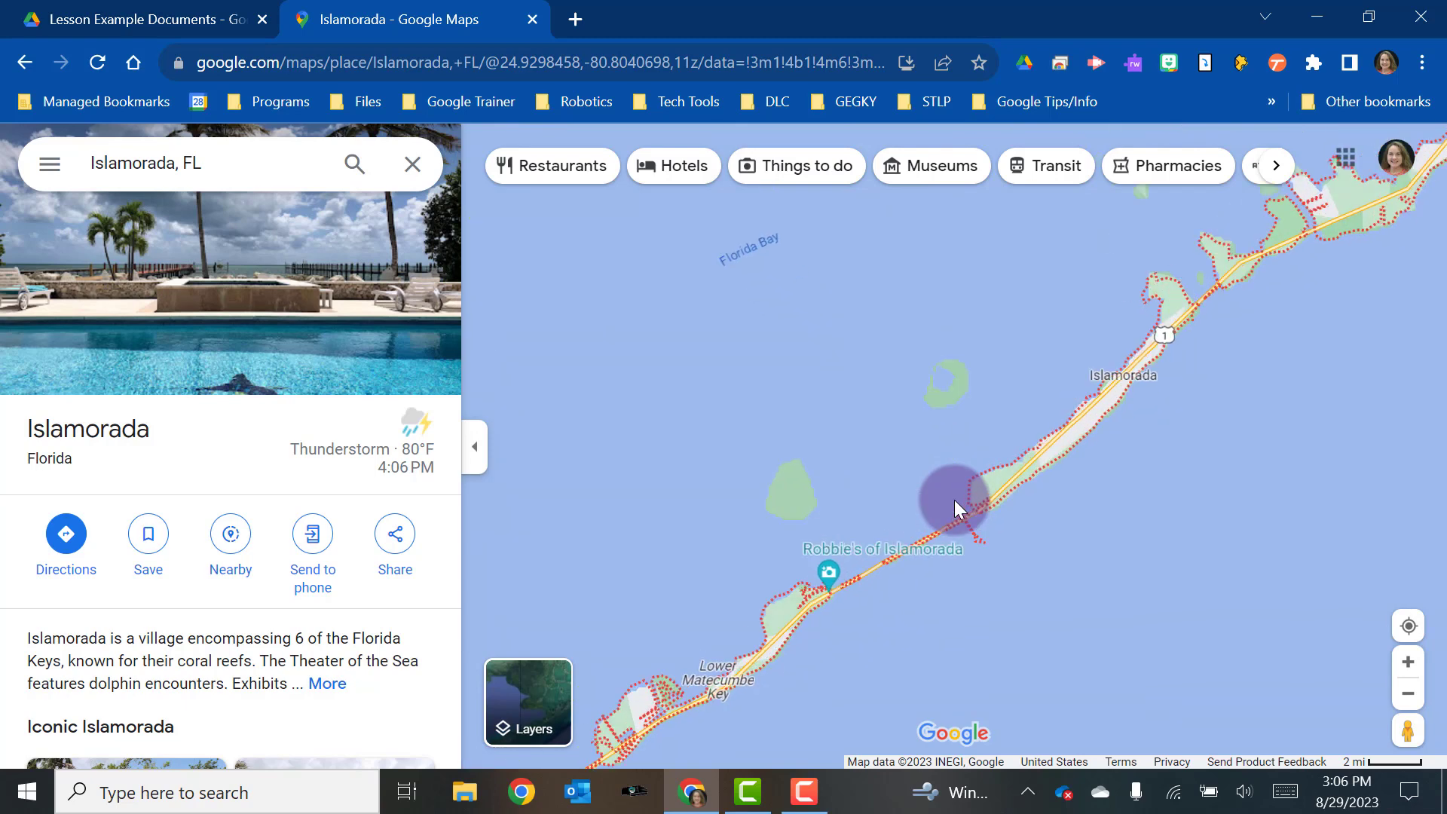
{"action": "scroll", "coordinate": [954, 500], "scroll_direction": "up", "scroll_amount": 3}
Recentre the map on Robbie's of Islamorada and reveal Street View coverage along the Overseas Highway
{"action": "left_click_drag", "start_coordinate": [793, 635], "coordinate": [1069, 310]}
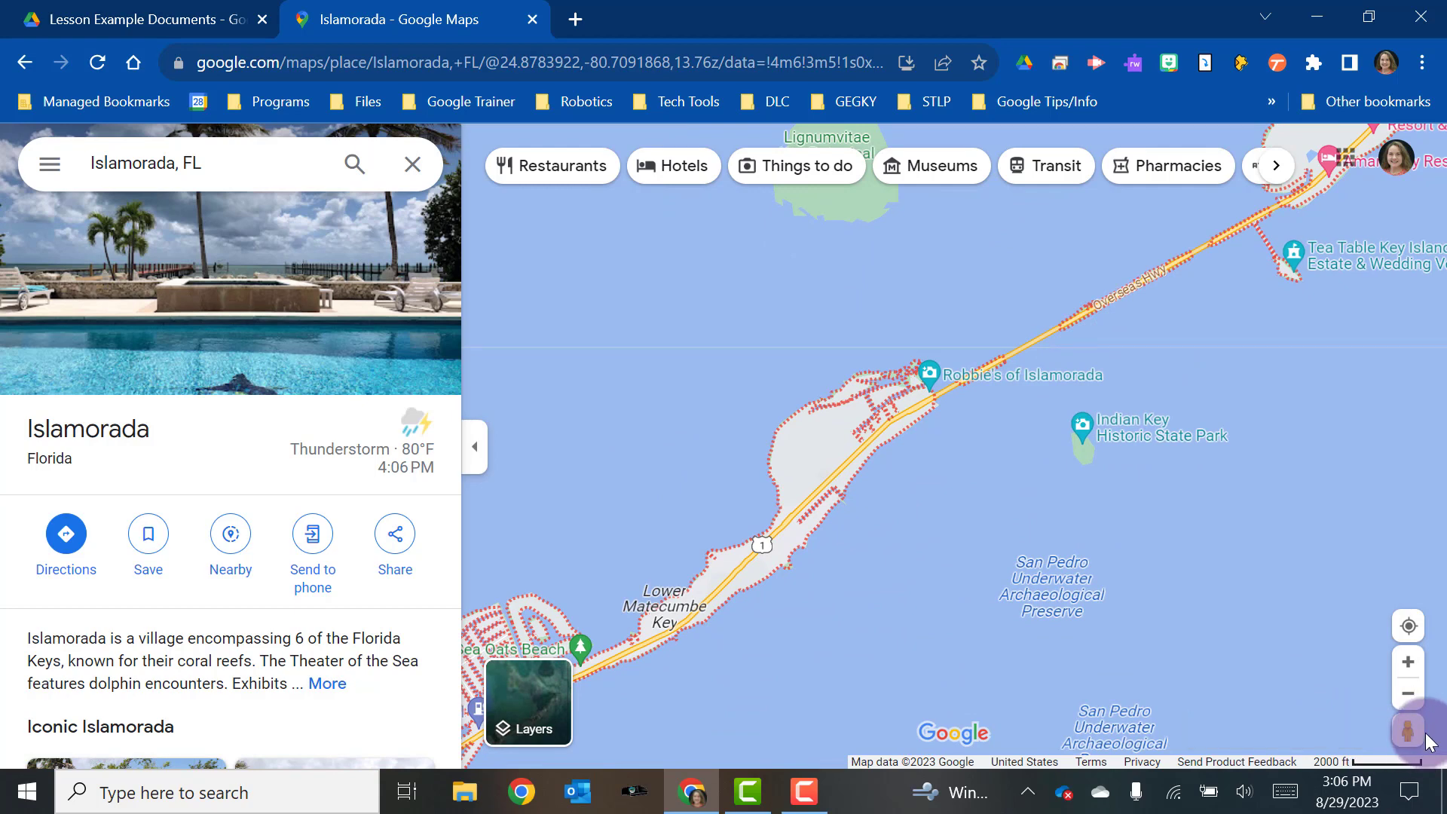
{"action": "left_click_drag", "start_coordinate": [1408, 732], "coordinate": [929, 320]}
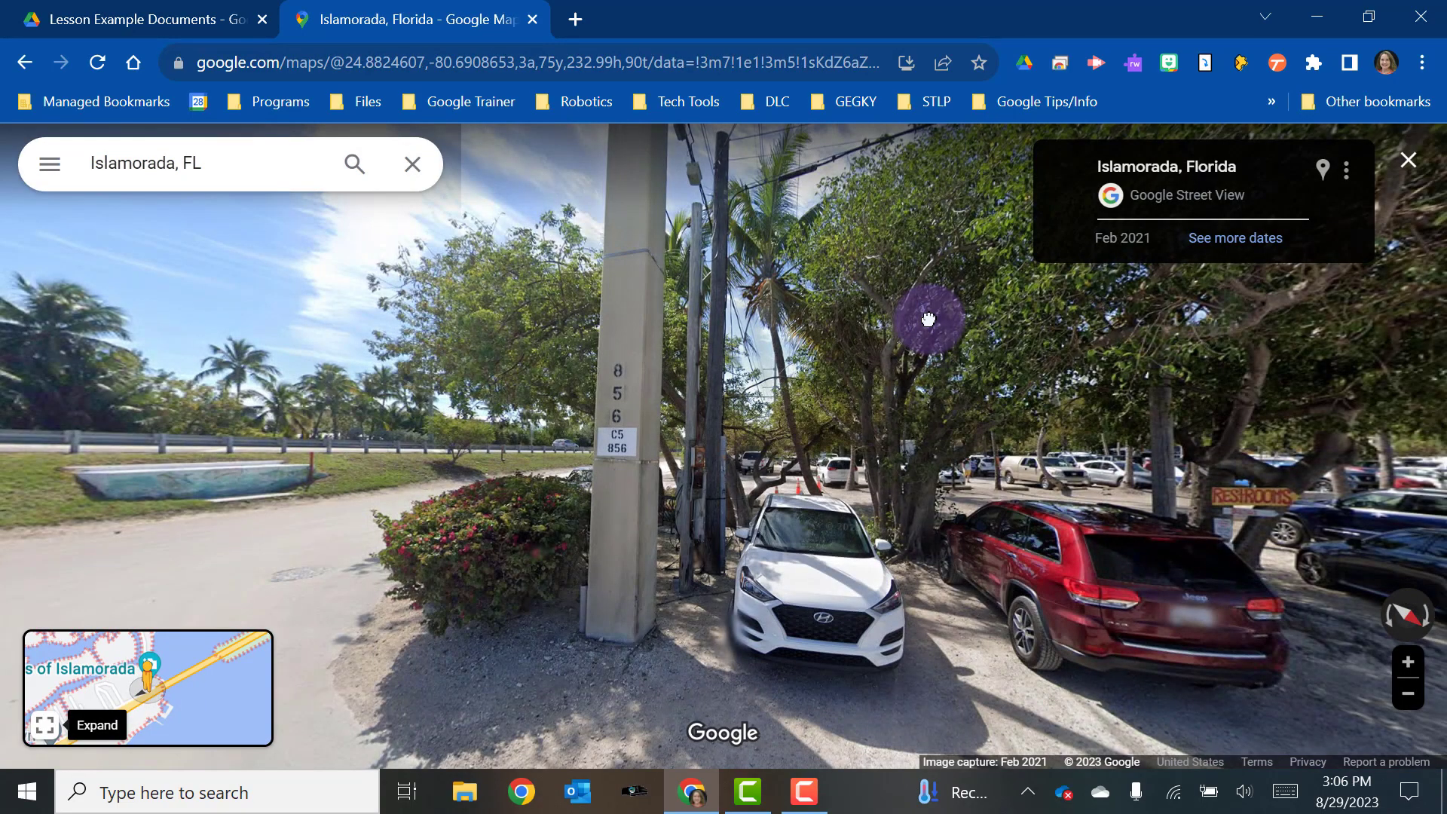
Turn the Street View panorama toward the red buoy and nearby shops, then exit to the map
{"action": "left_click_drag", "start_coordinate": [472, 501], "coordinate": [1440, 449]}
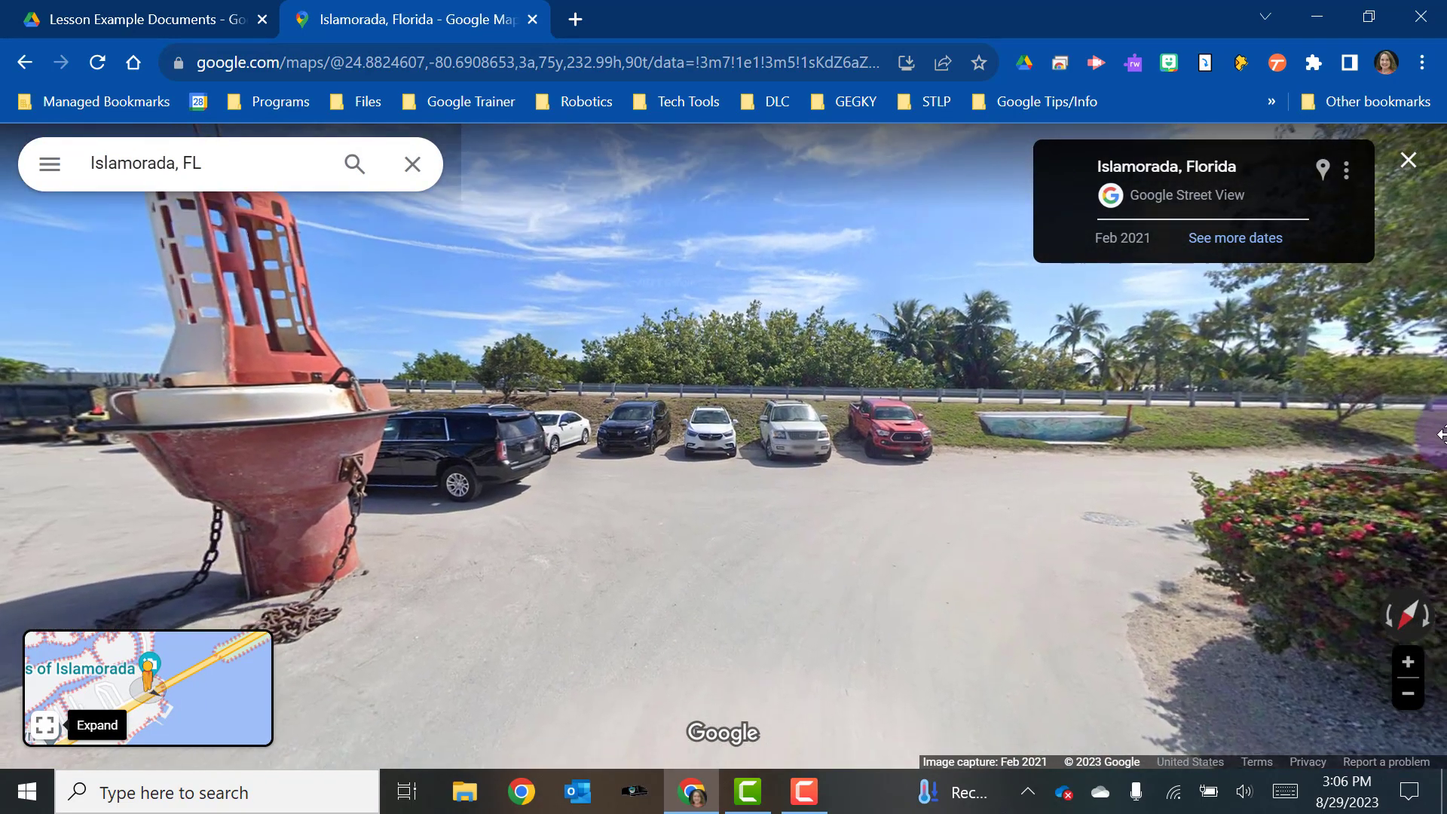
{"action": "left_click_drag", "start_coordinate": [915, 380], "coordinate": [1436, 399]}
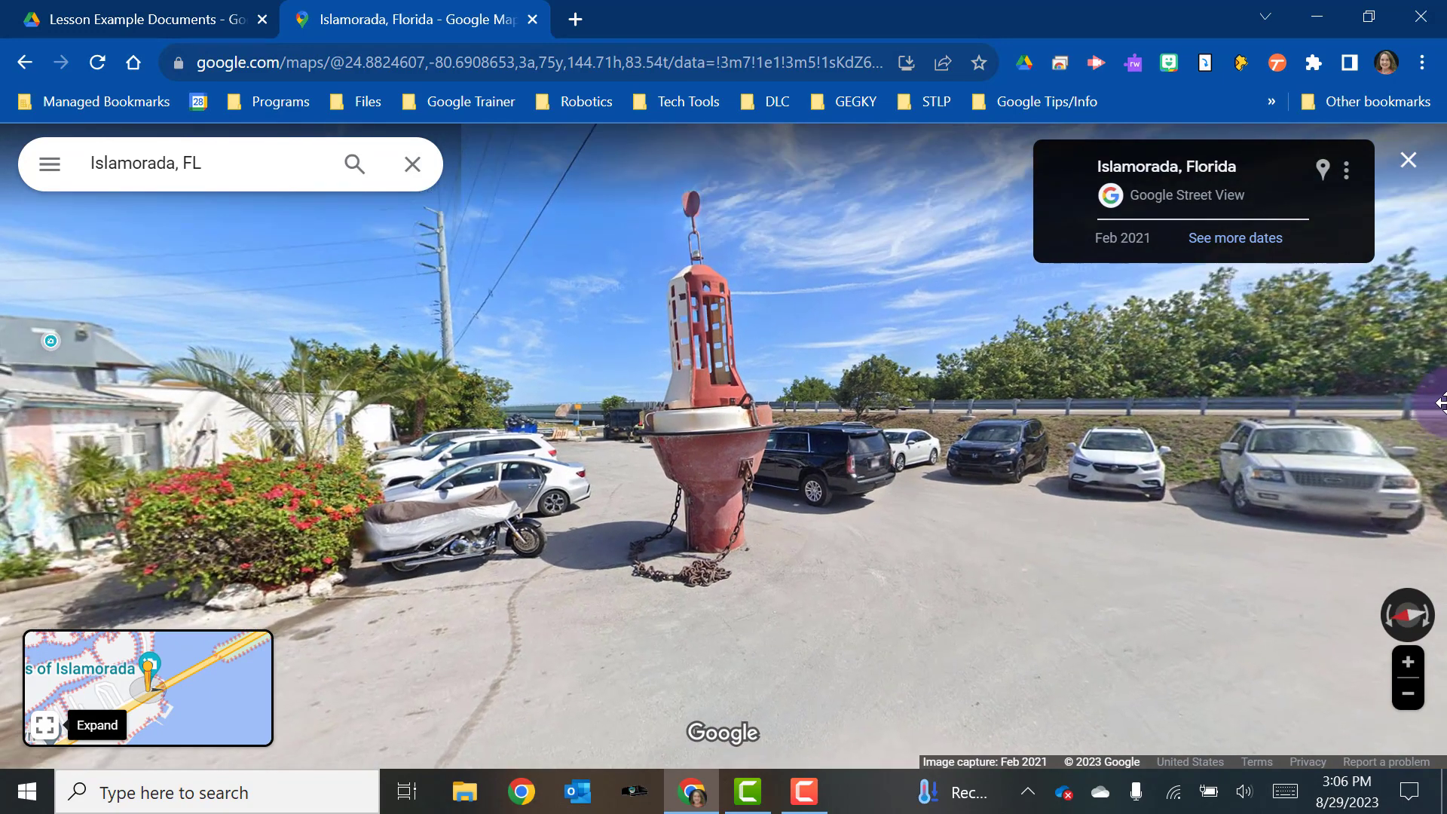
{"action": "left_click_drag", "start_coordinate": [717, 492], "coordinate": [1440, 498]}
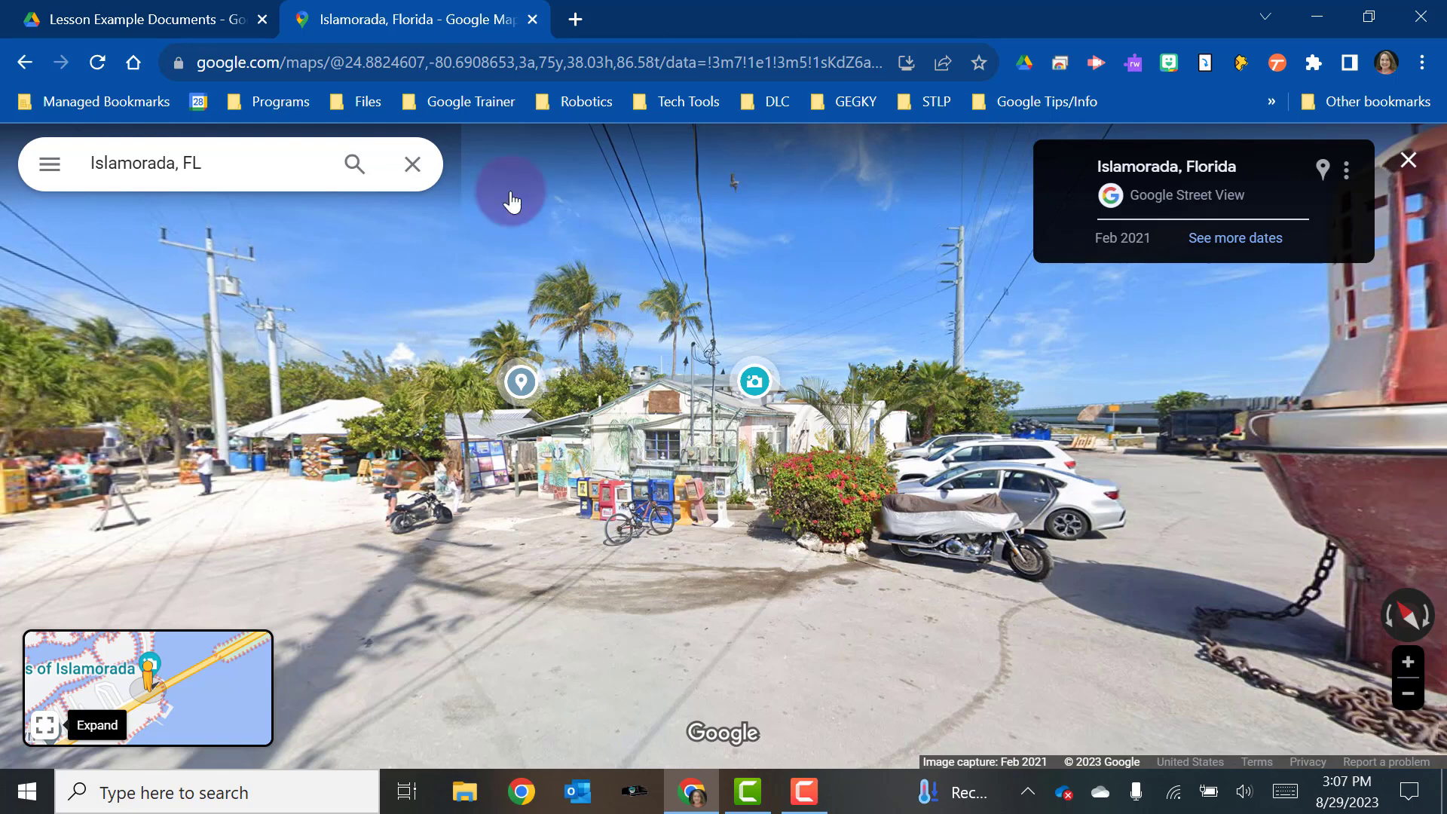
{"action": "left_click", "coordinate": [413, 163]}
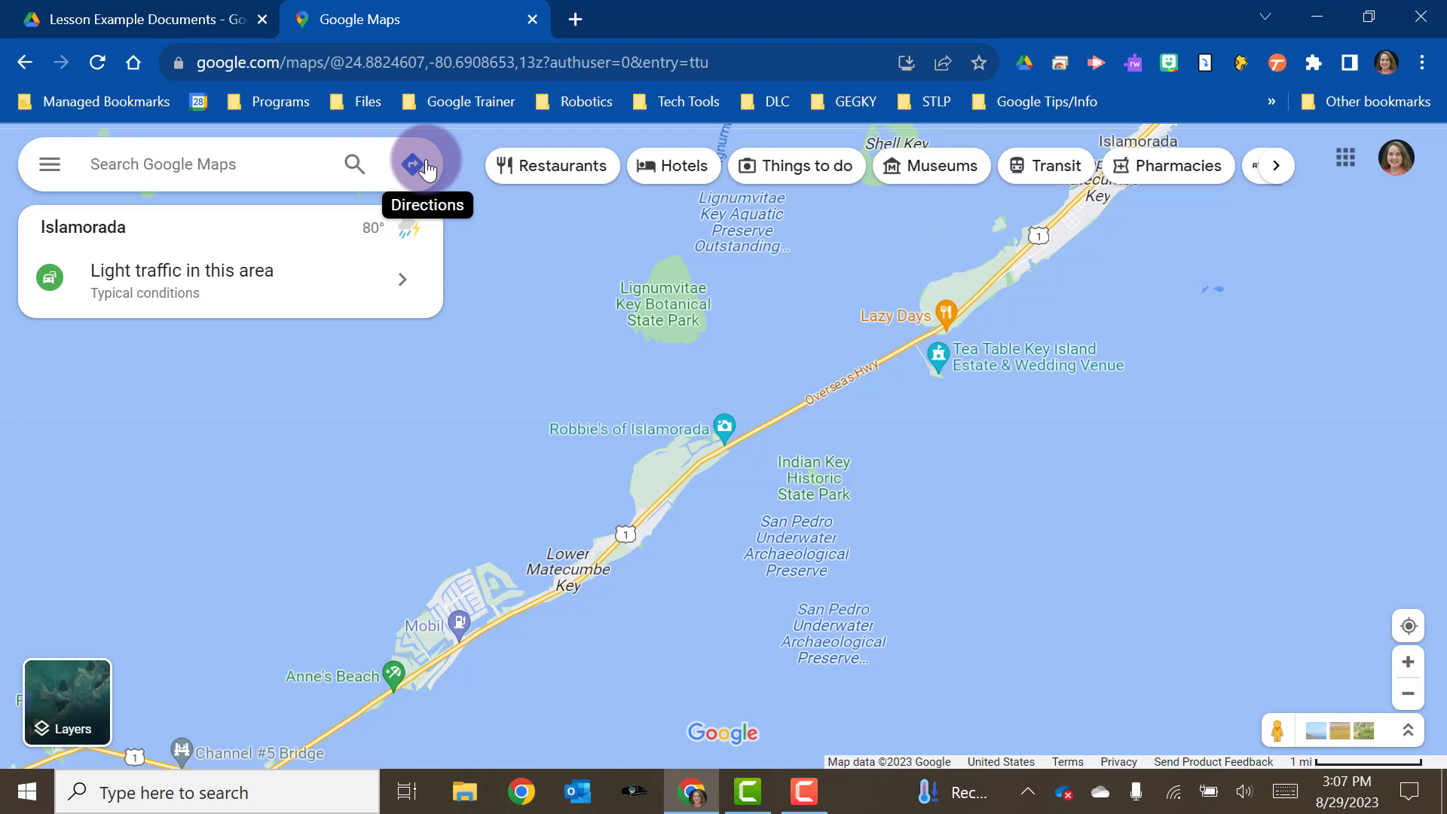
Get driving directions from Boston, MA to Portland, ME (2 hr 6 min via I-95 N)
{"action": "left_click", "coordinate": [426, 170]}
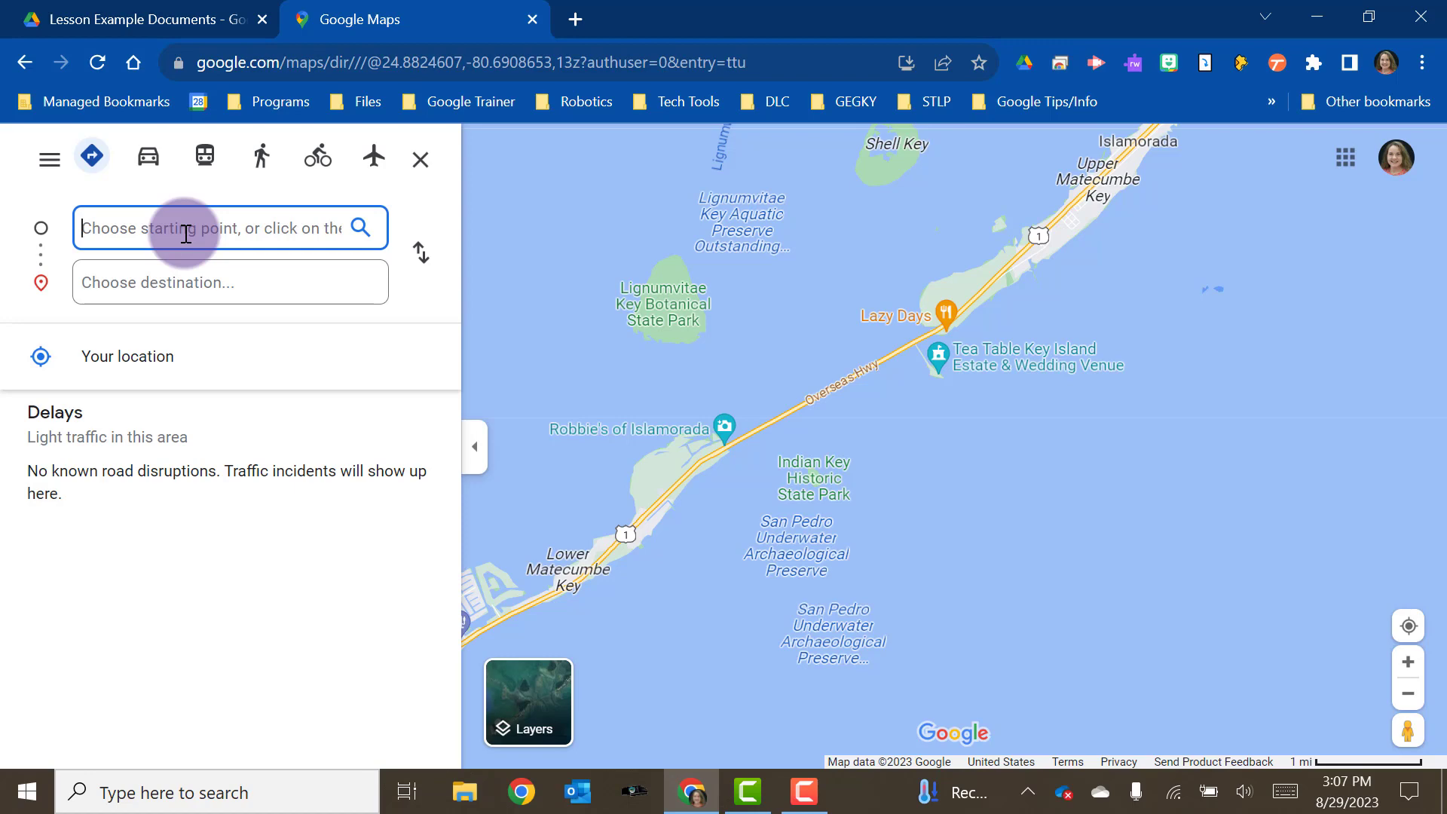
{"action": "type", "text": "Boston"}
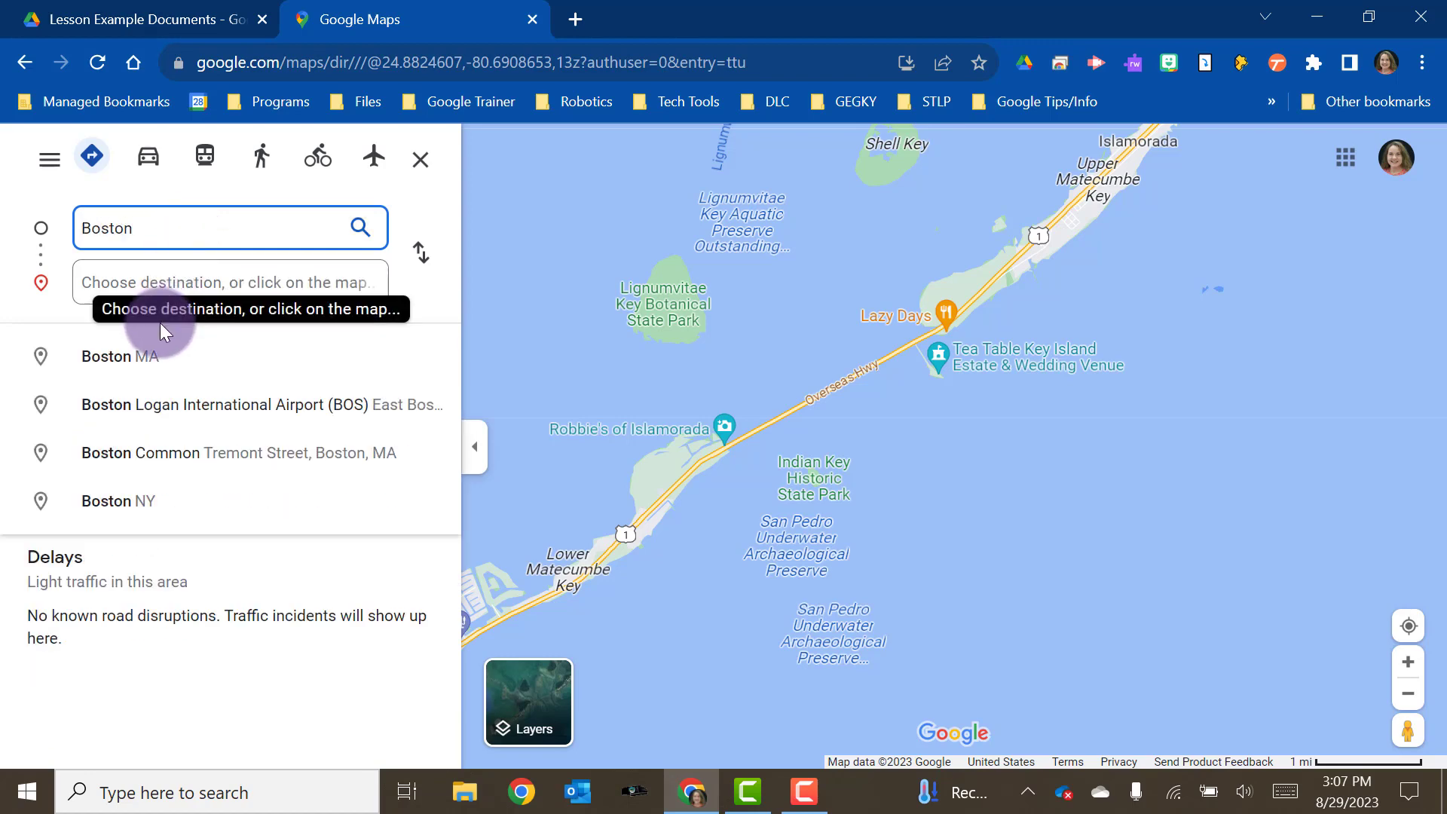
{"action": "left_click", "coordinate": [153, 356]}
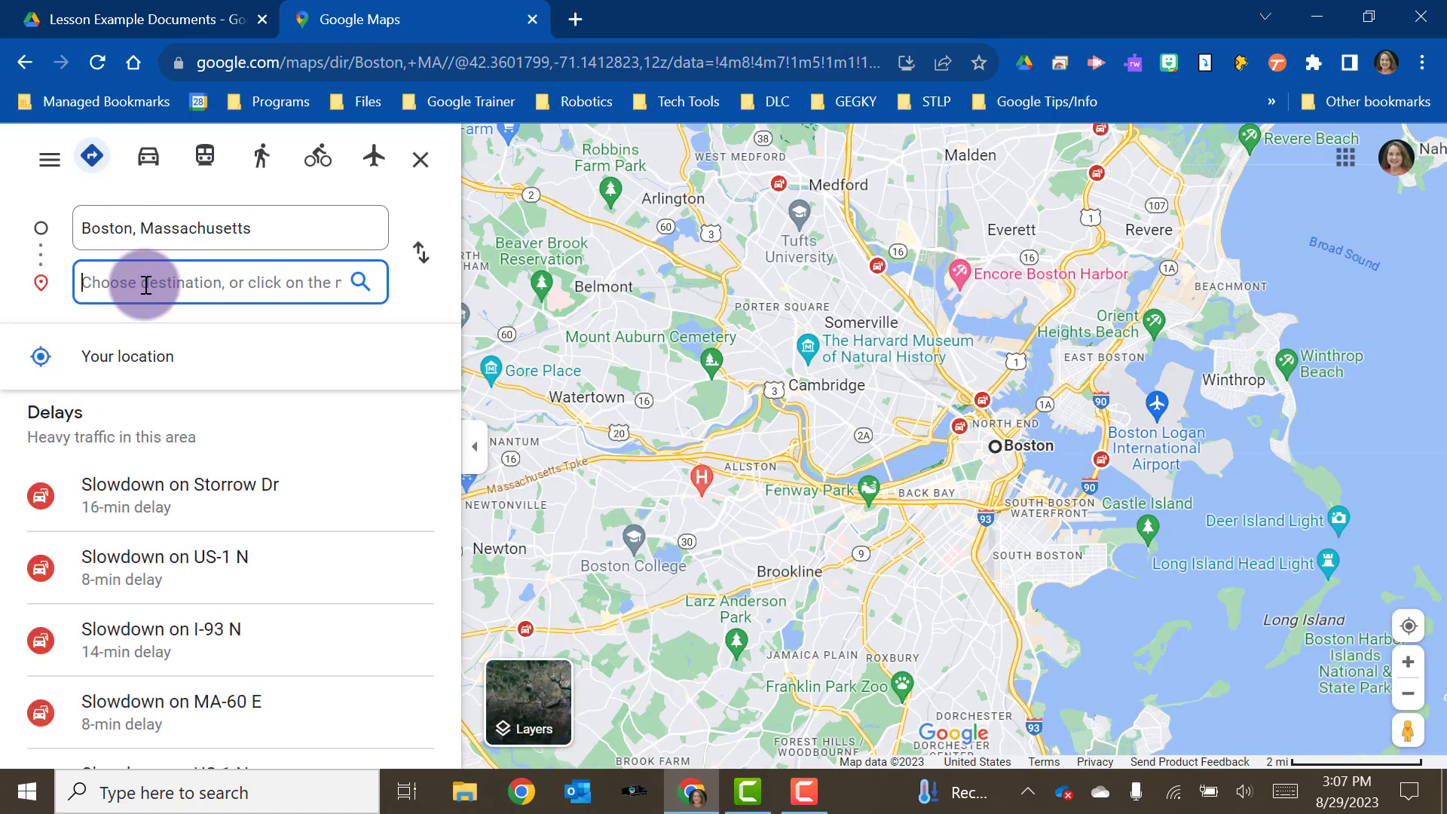
{"action": "type", "text": "Portal"}
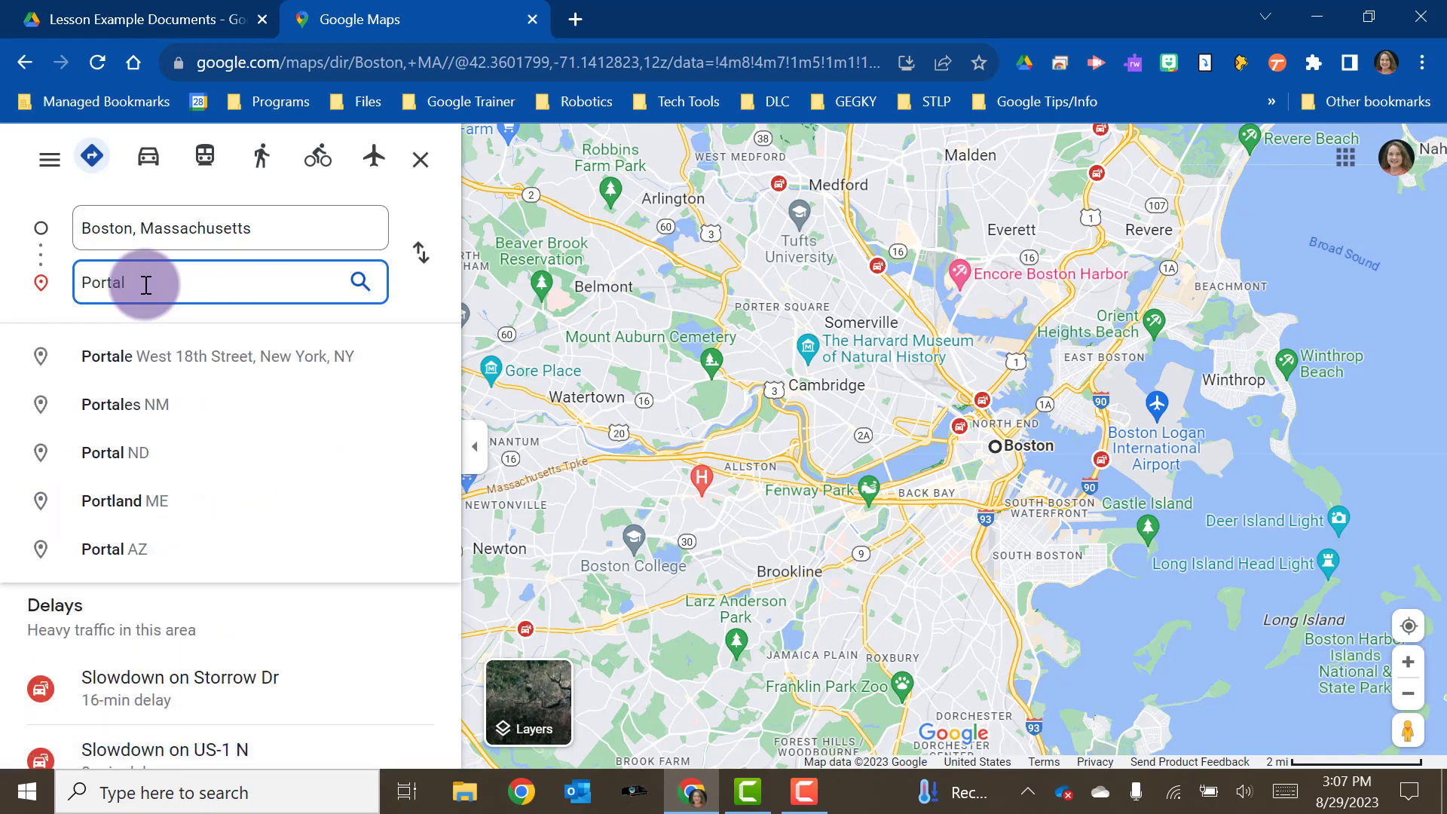
{"action": "left_click", "coordinate": [124, 500]}
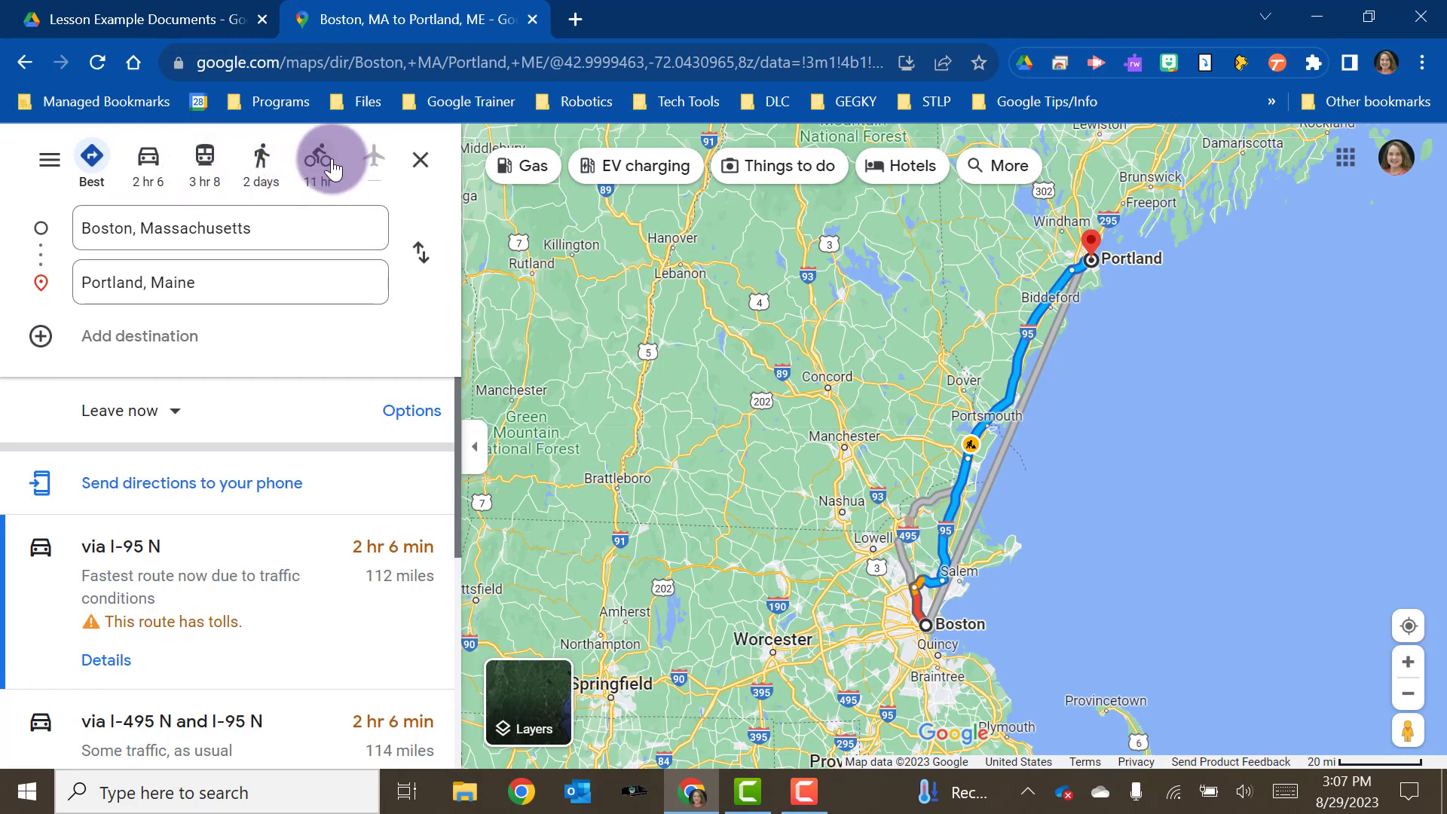
Add Bar Harbor, ME as a third stop, giving 4 hr 44 min, 287 miles
{"action": "left_click", "coordinate": [116, 336]}
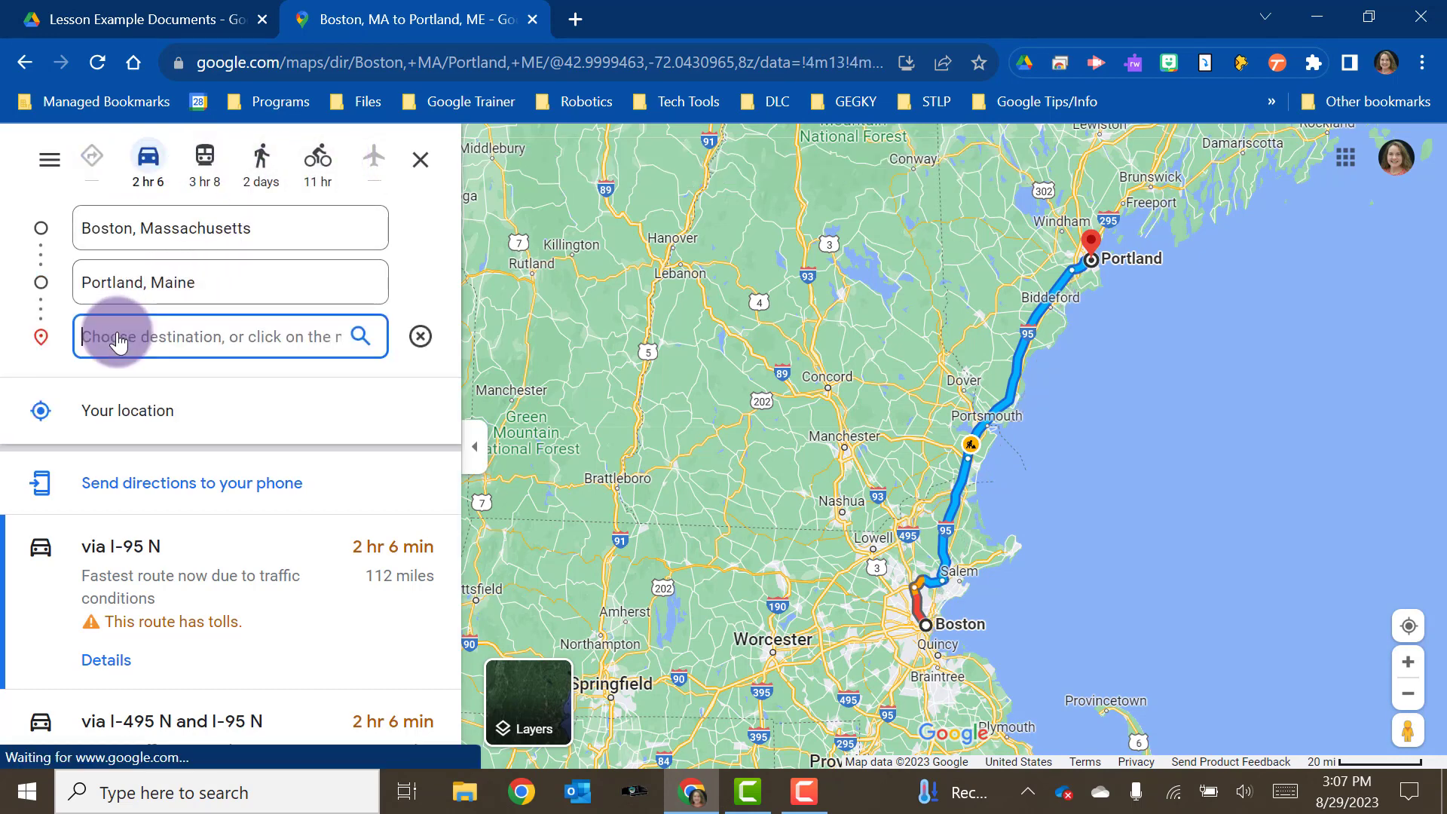
{"action": "type", "text": "Bar"}
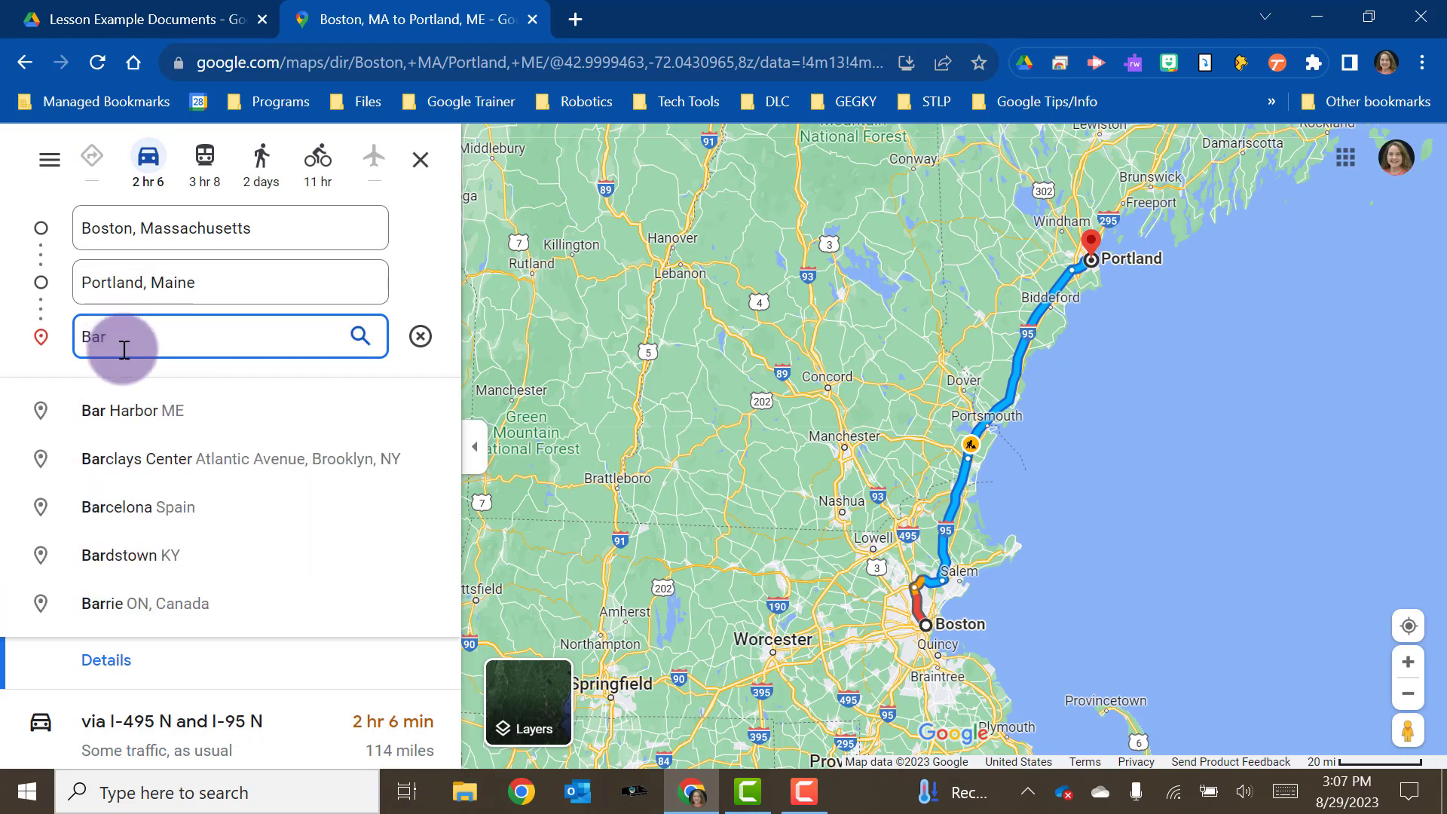
{"action": "left_click", "coordinate": [128, 411]}
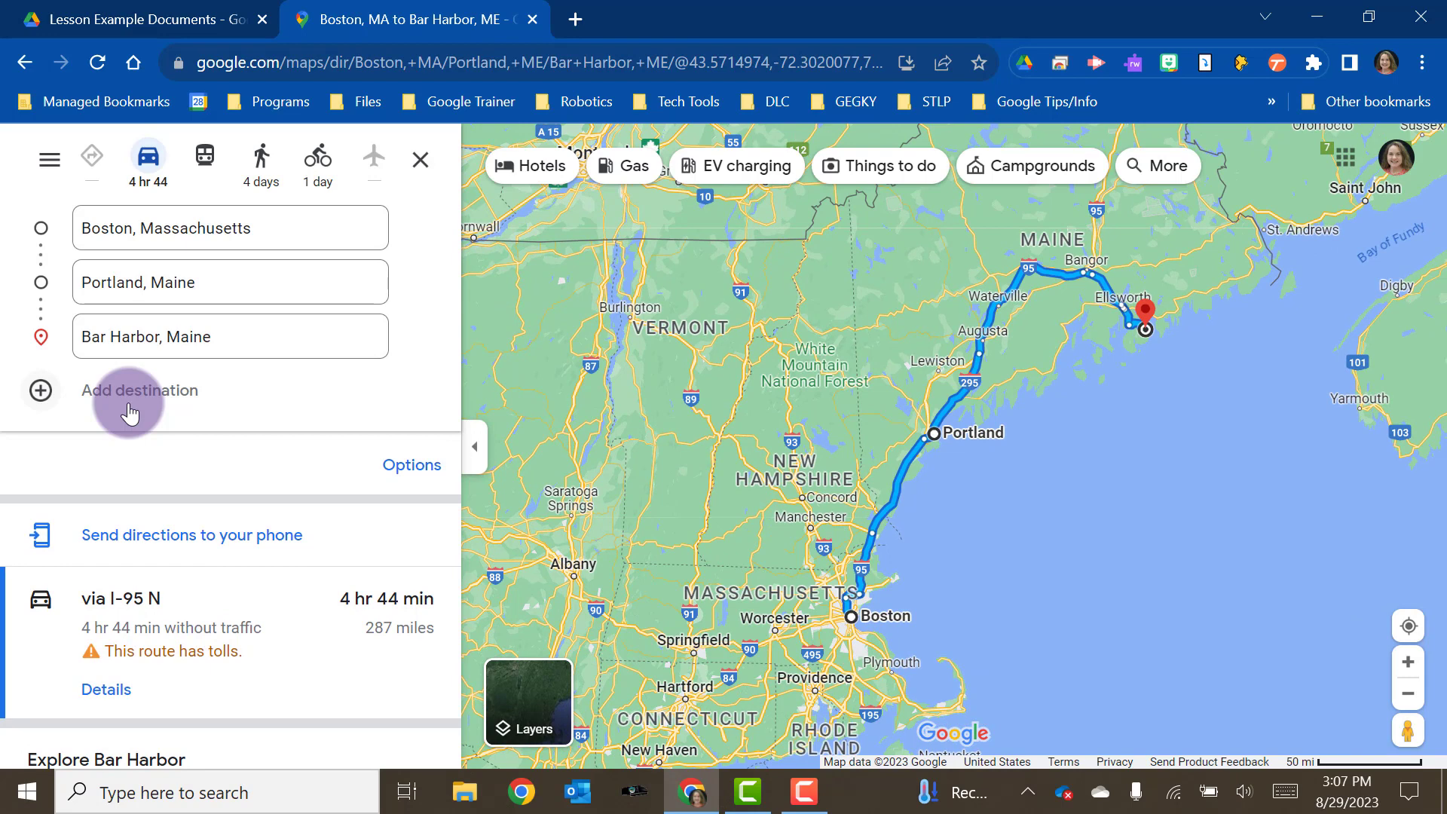
{"action": "scroll", "coordinate": [273, 494], "scroll_direction": "down", "scroll_amount": 2}
{"action": "scroll", "coordinate": [273, 494], "scroll_direction": "up", "scroll_amount": 1}
{"action": "scroll", "coordinate": [273, 494], "scroll_direction": "up", "scroll_amount": 1}
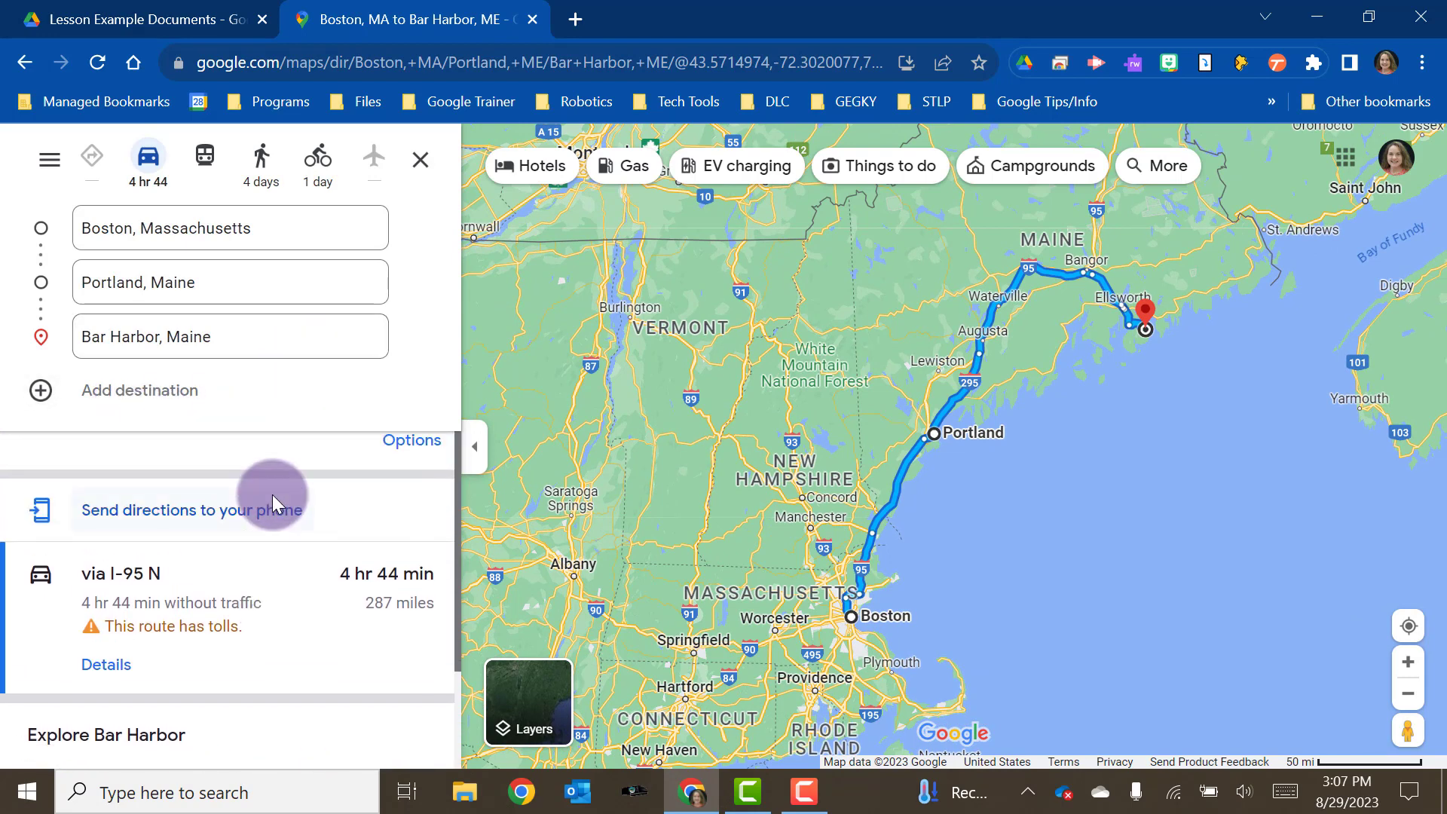
Show step-by-step directions for the via I-95 N route and check the Send to your phone options
{"action": "left_click", "coordinate": [211, 599]}
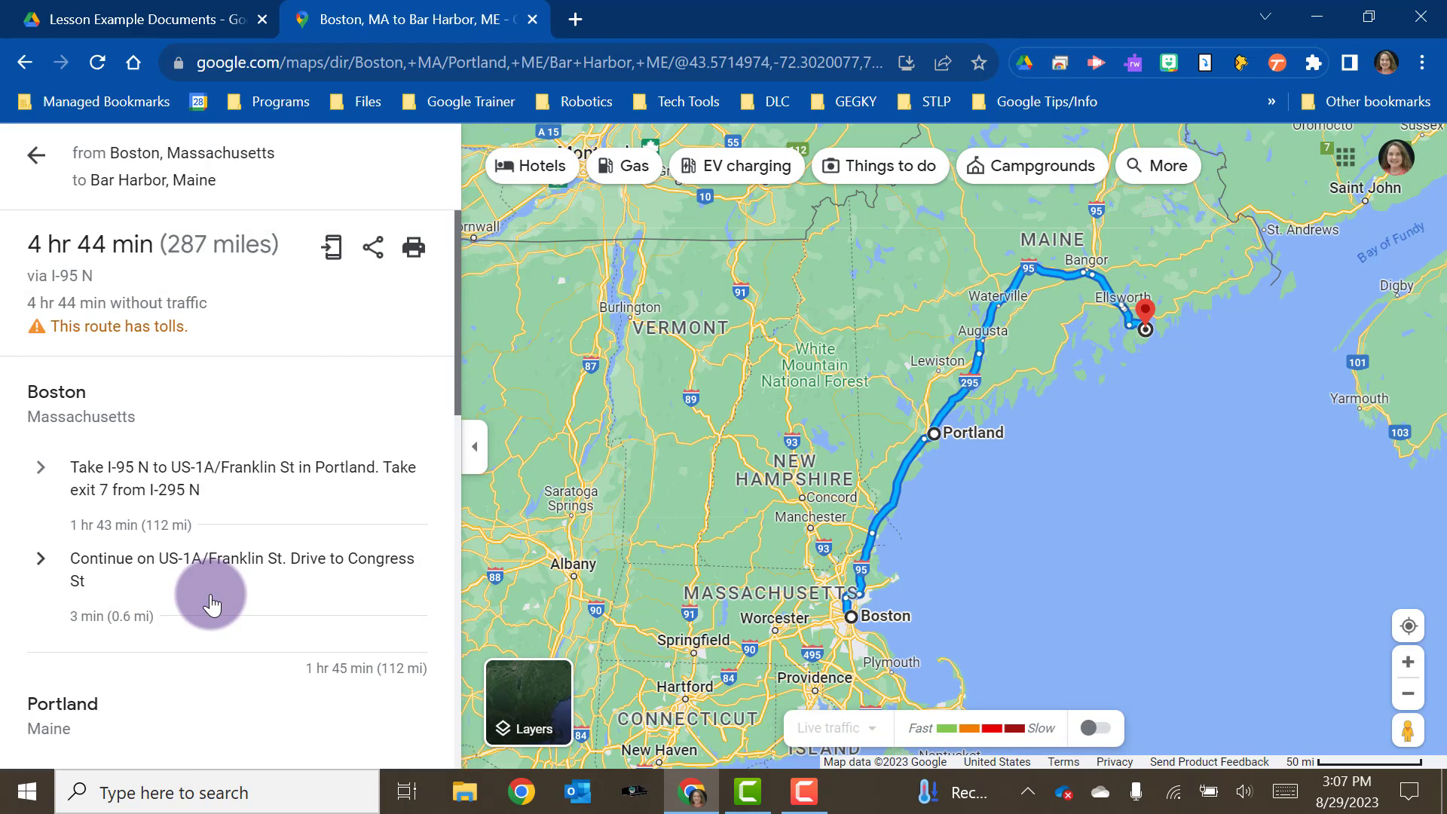
{"action": "left_click", "coordinate": [334, 253]}
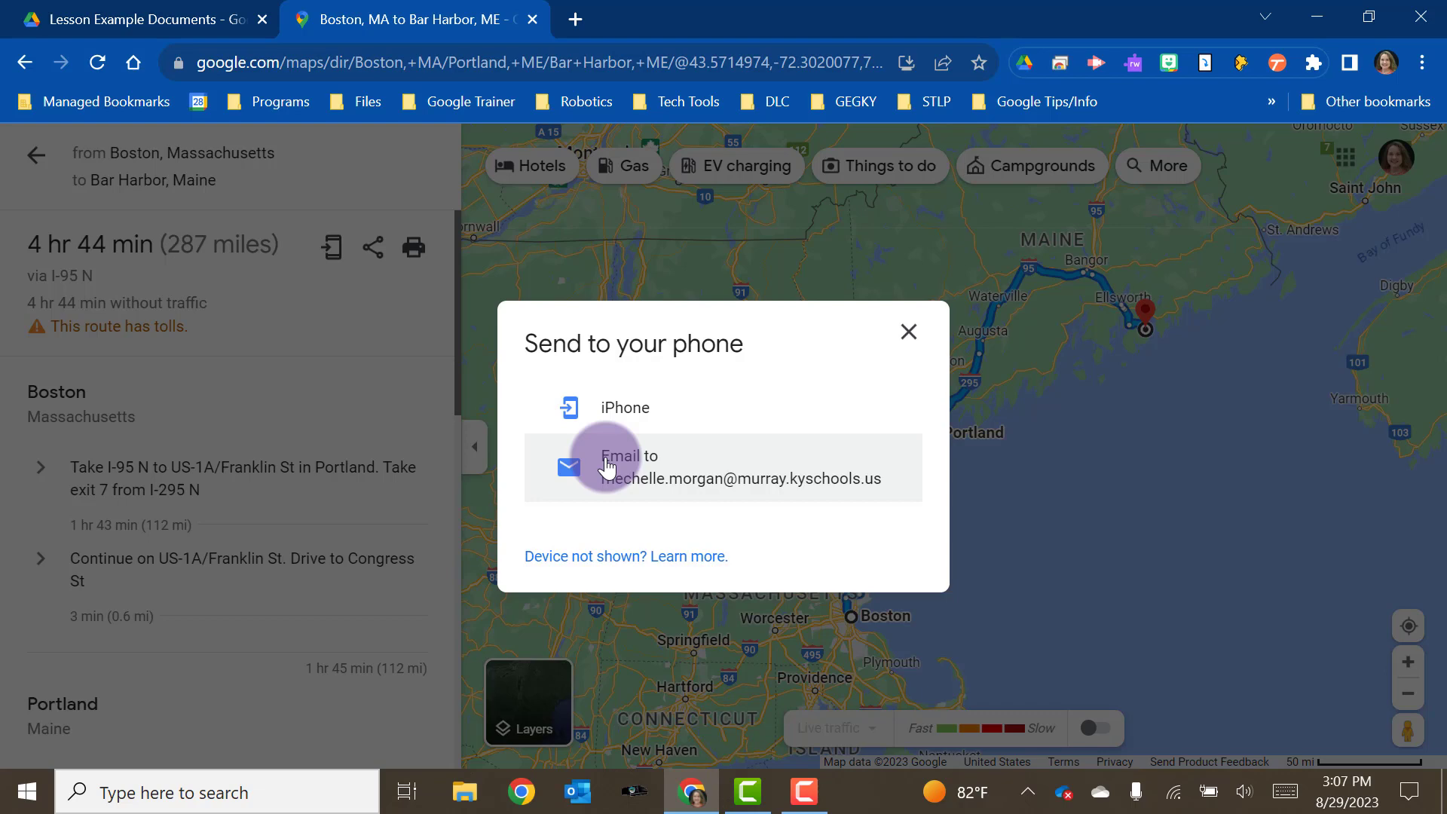
{"action": "left_click", "coordinate": [330, 365]}
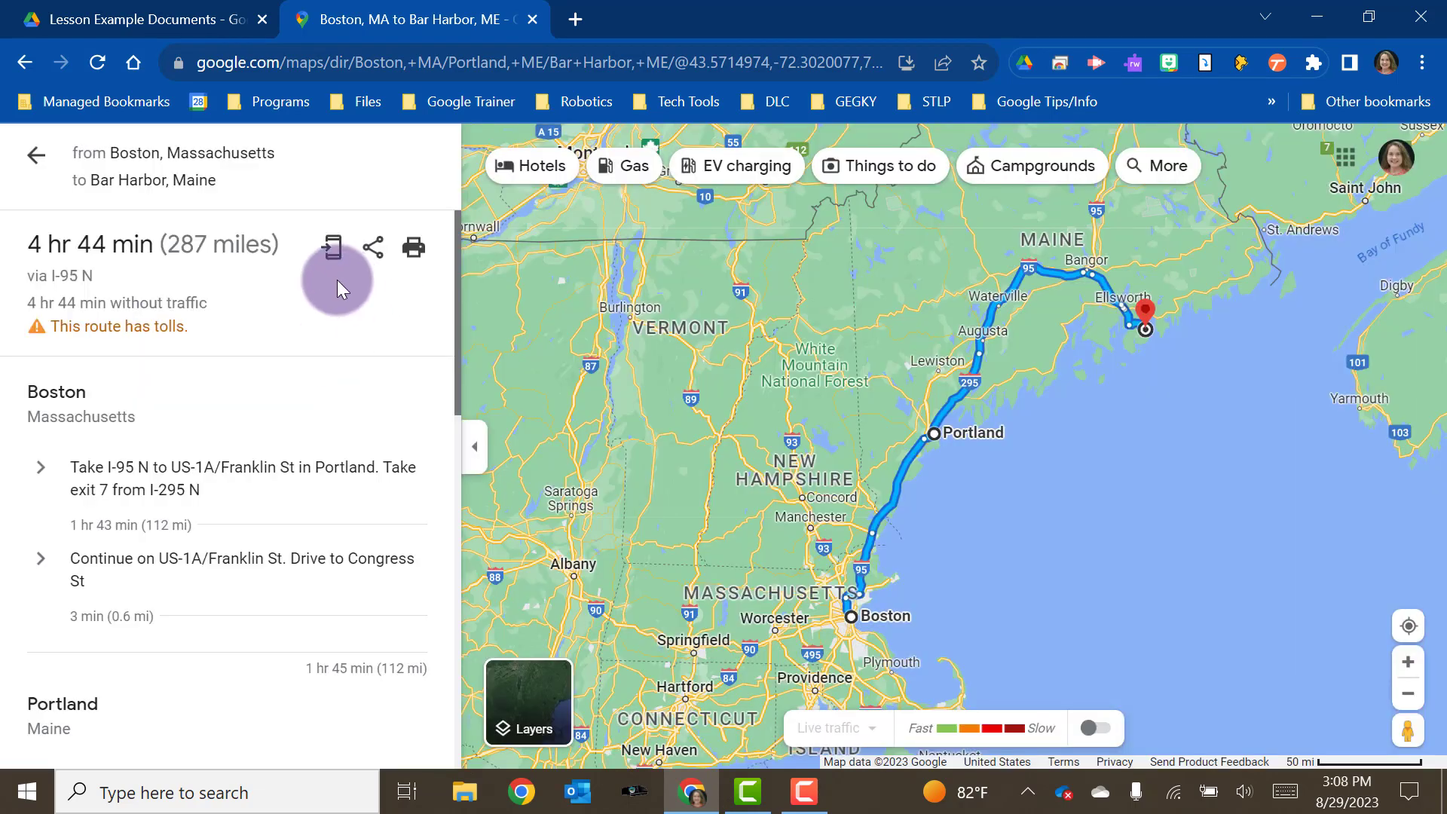
Copy the route's share link, preview the Embed a map HTML, then close the Share dialog
{"action": "left_click", "coordinate": [382, 247]}
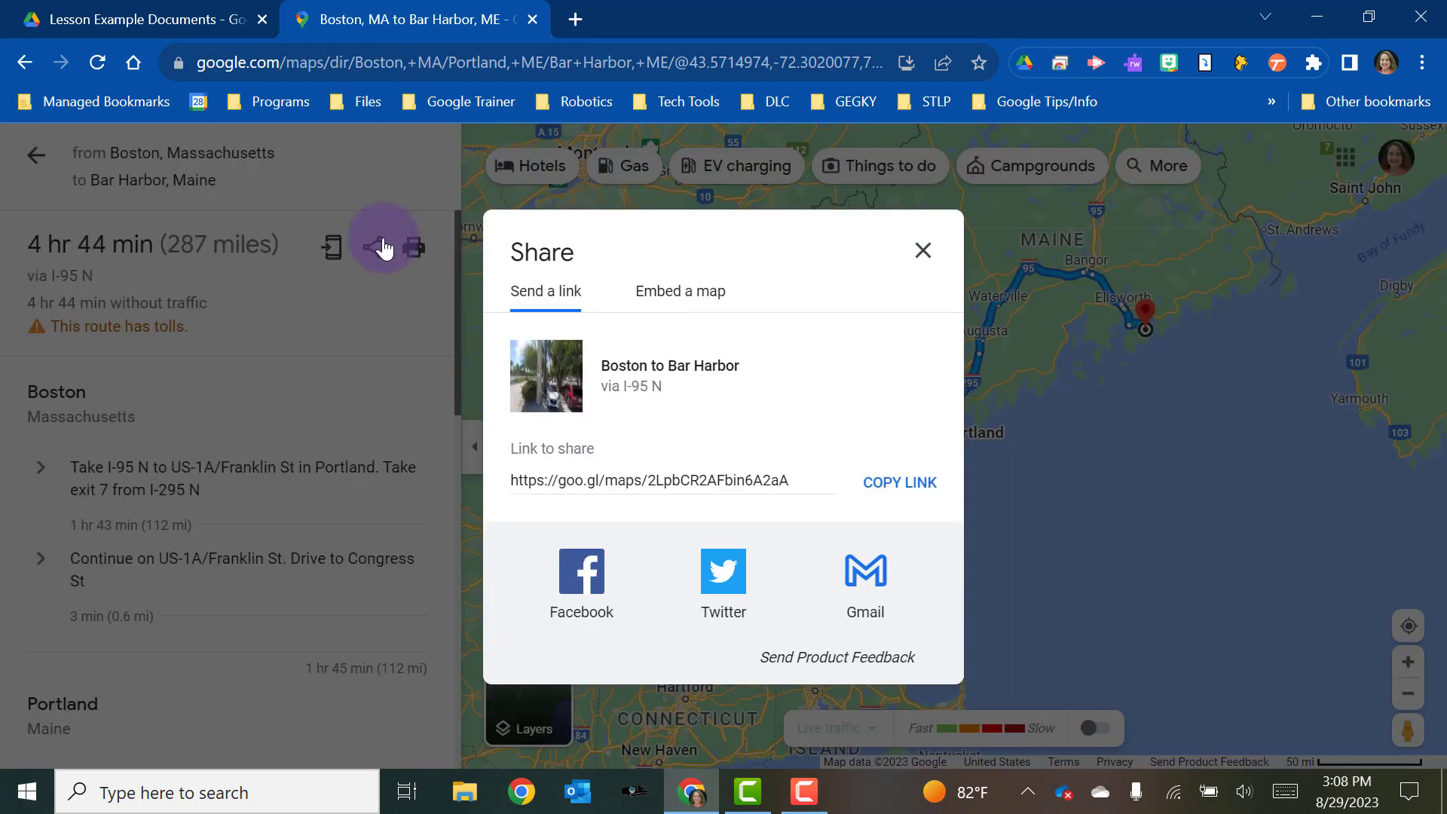
{"action": "left_click", "coordinate": [882, 491]}
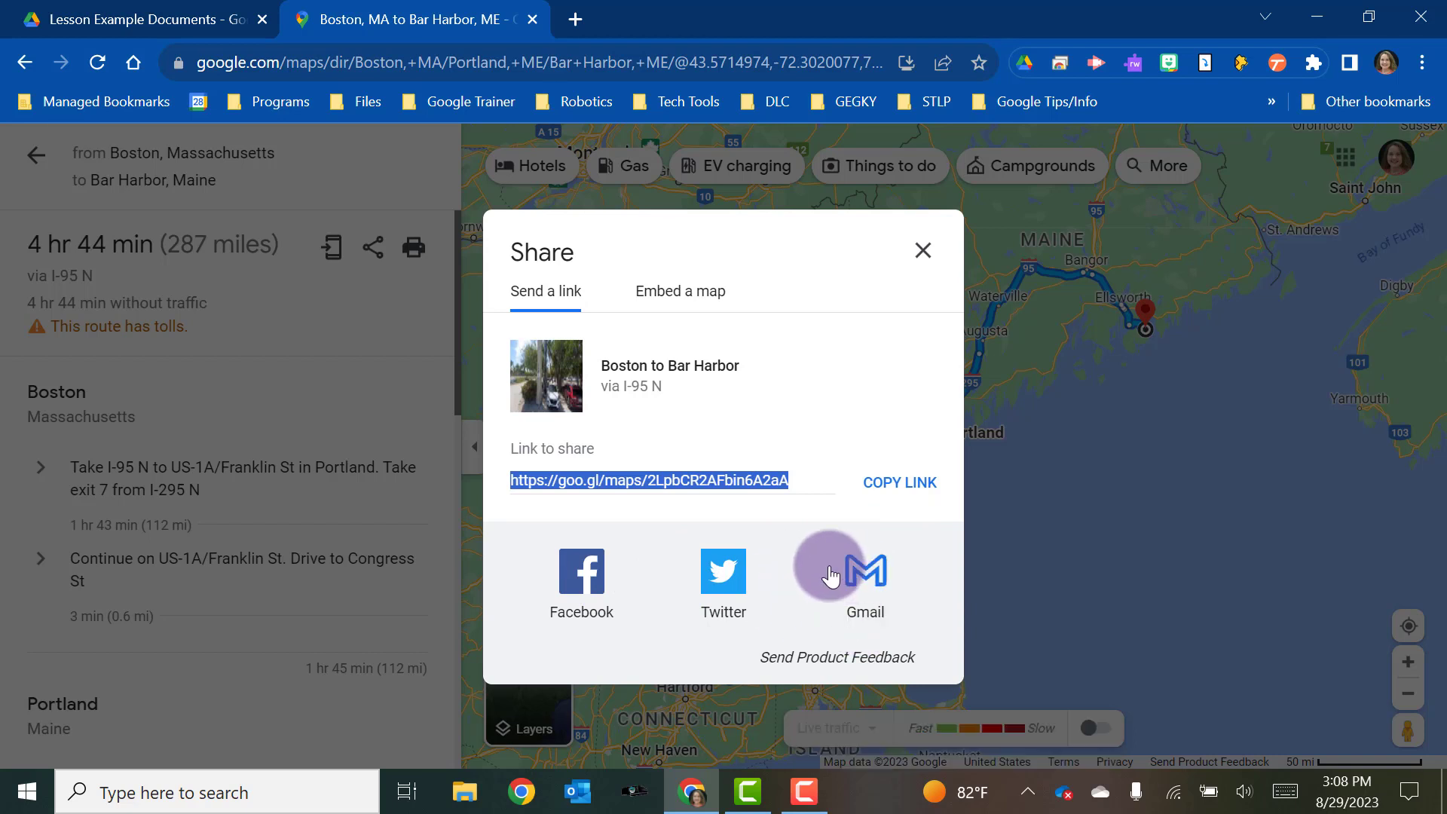
{"action": "left_click", "coordinate": [653, 286]}
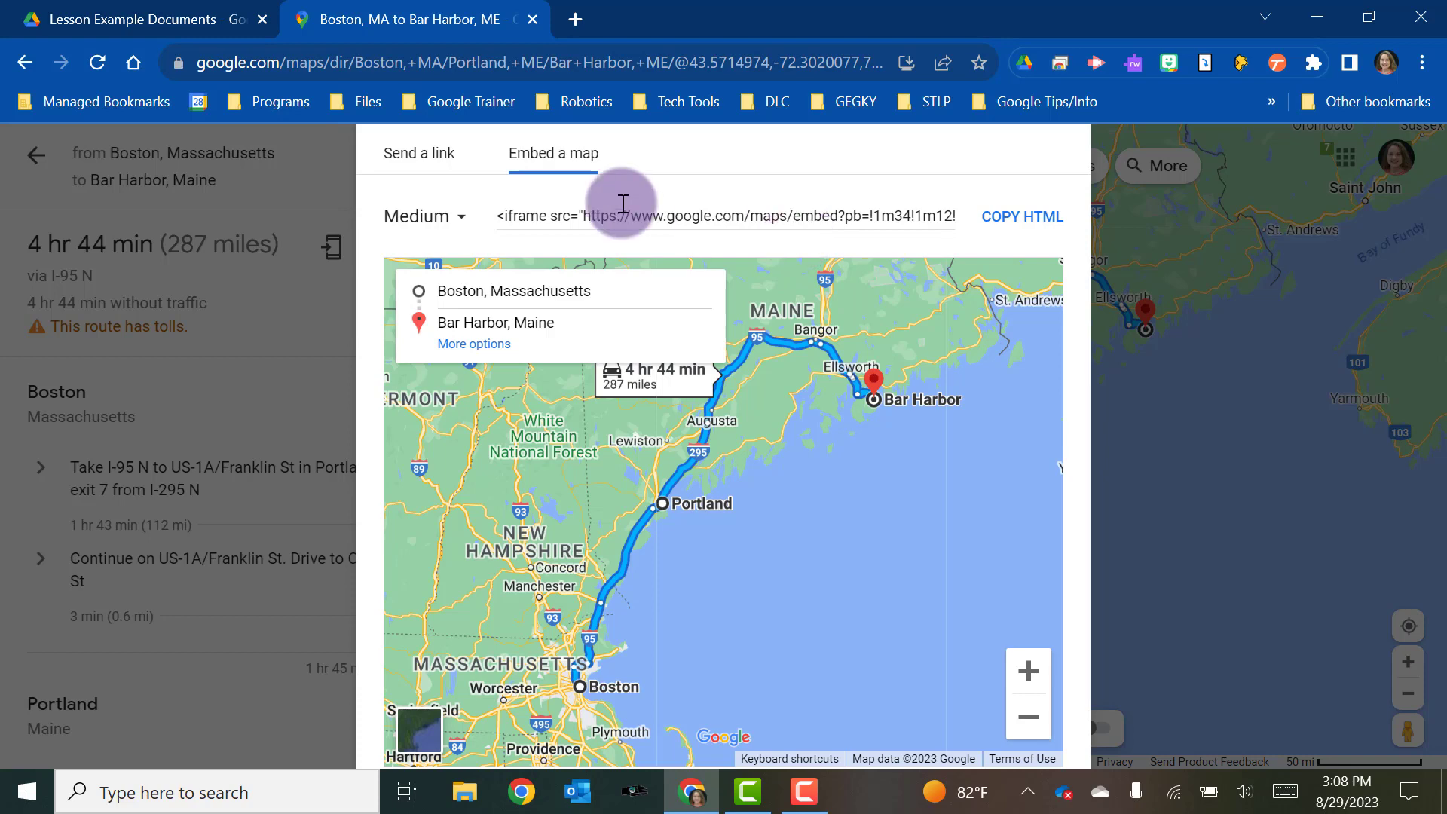
{"action": "left_click", "coordinate": [419, 155]}
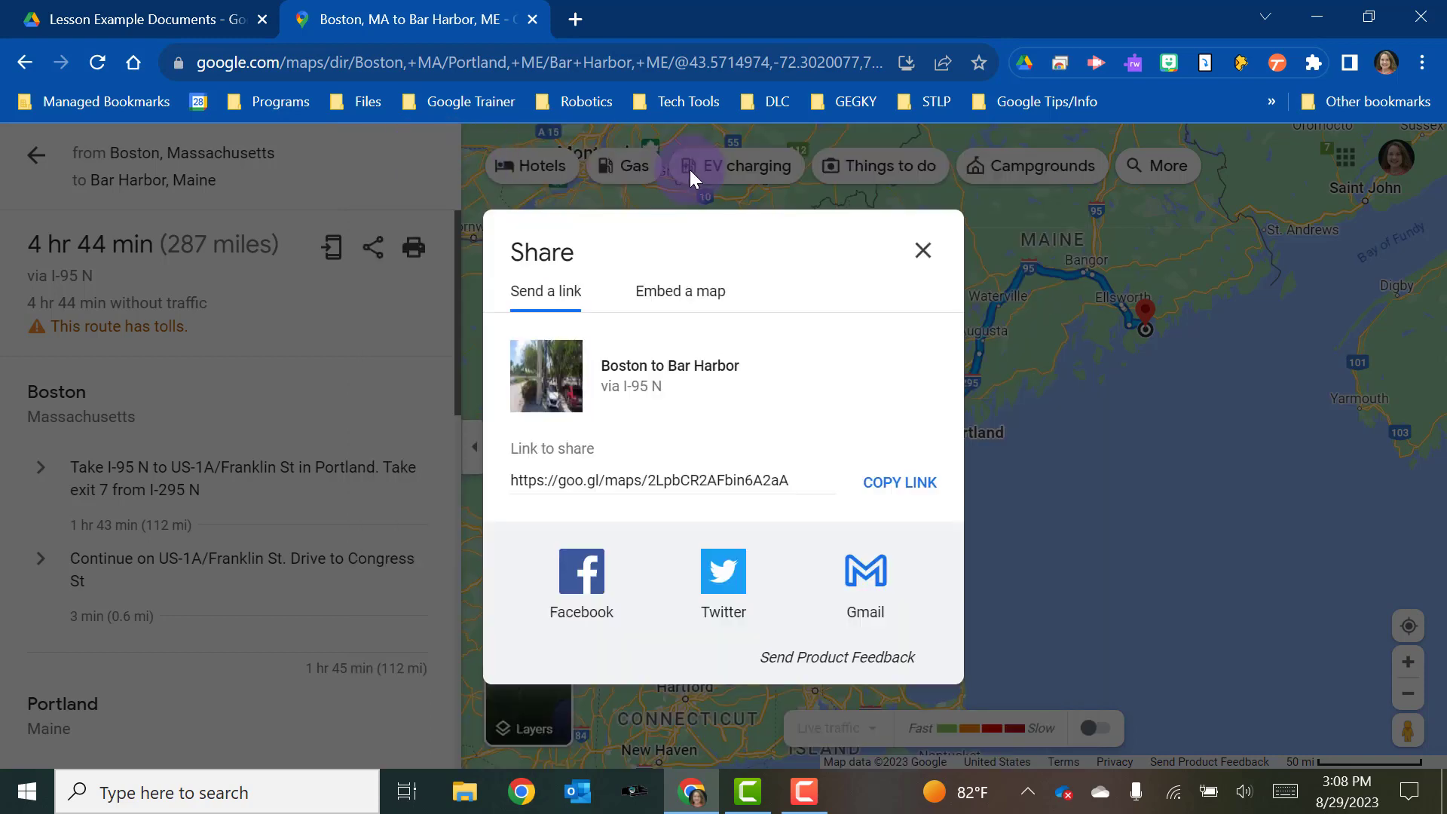
{"action": "left_click", "coordinate": [922, 249]}
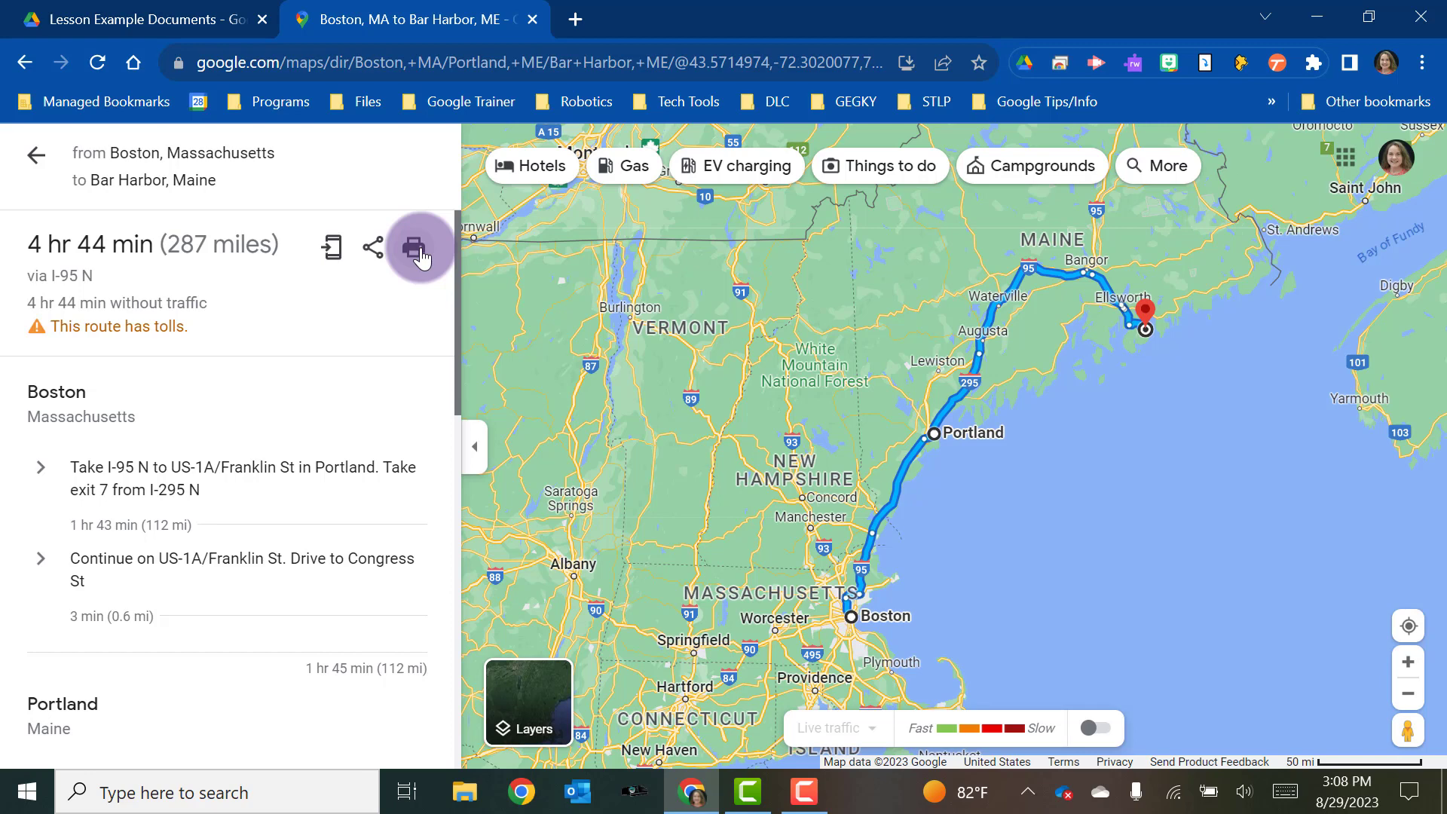
Go back to the Boston–Portland–Bar Harbor route overview showing I-95 N at 4 hr 44 min
{"action": "left_click", "coordinate": [41, 164]}
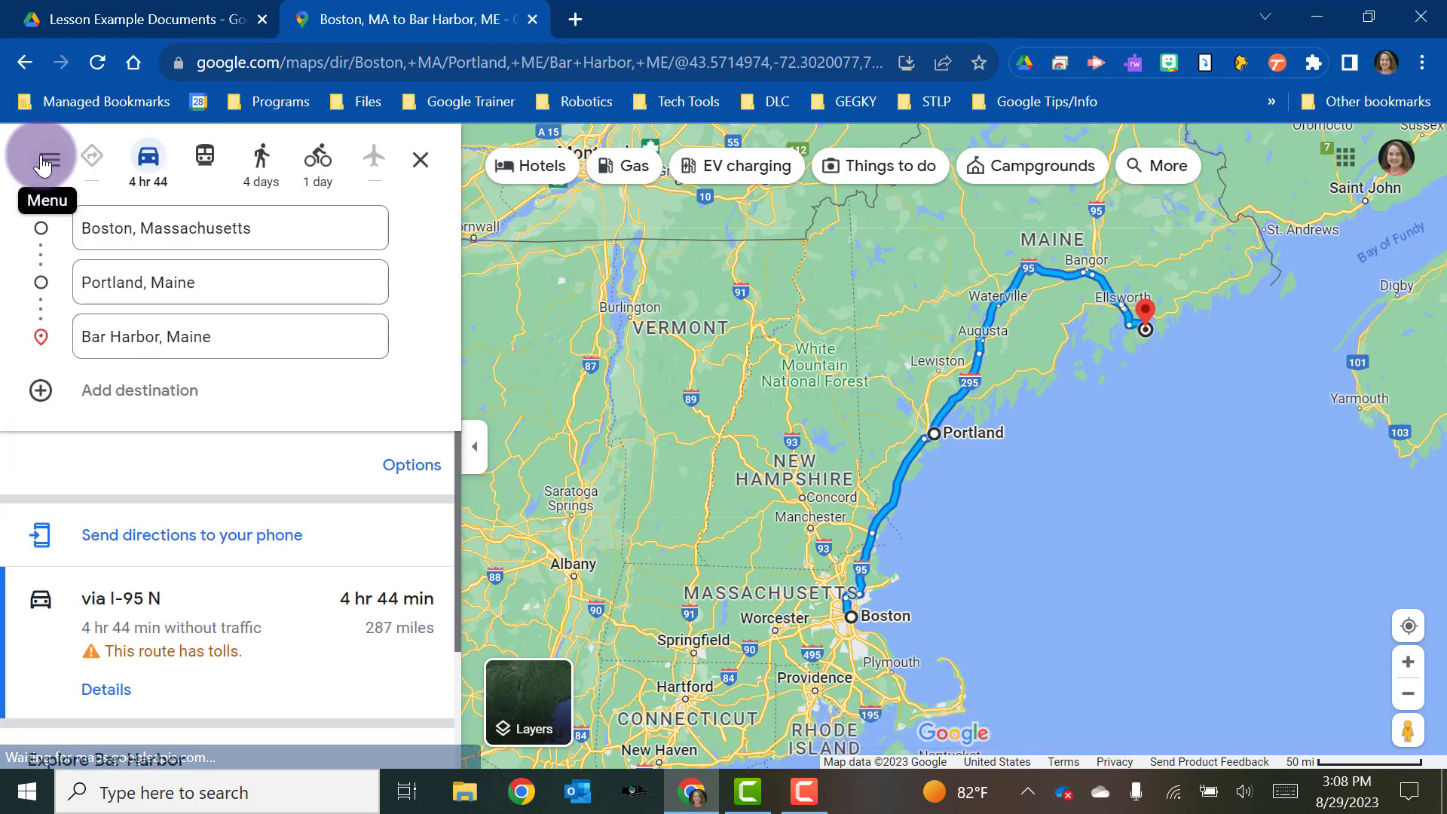